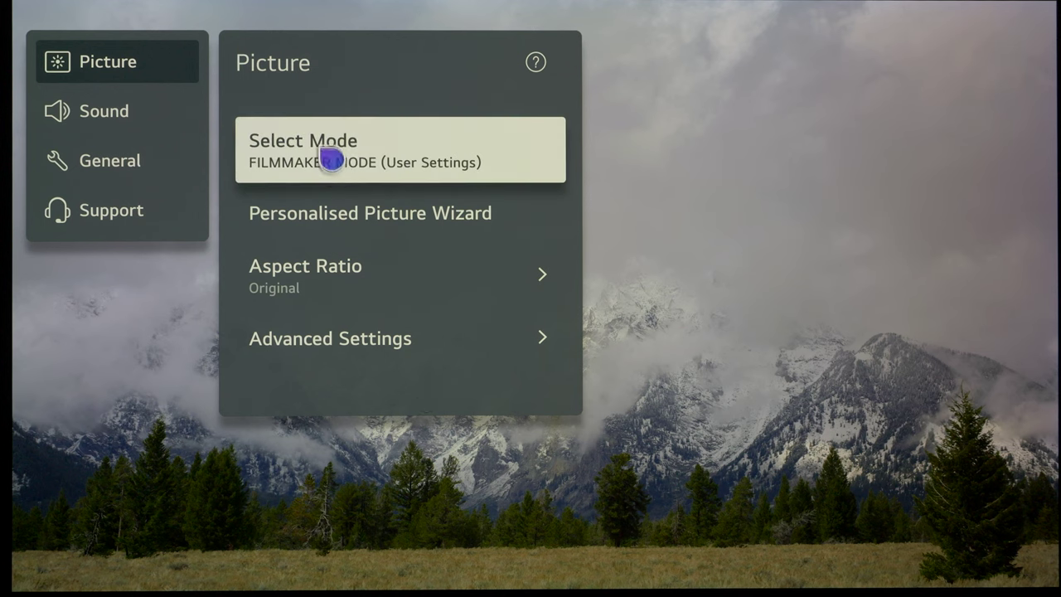
# Step: Review the list of available picture modes and return to the picture settings
pyautogui.moveTo(335, 170)
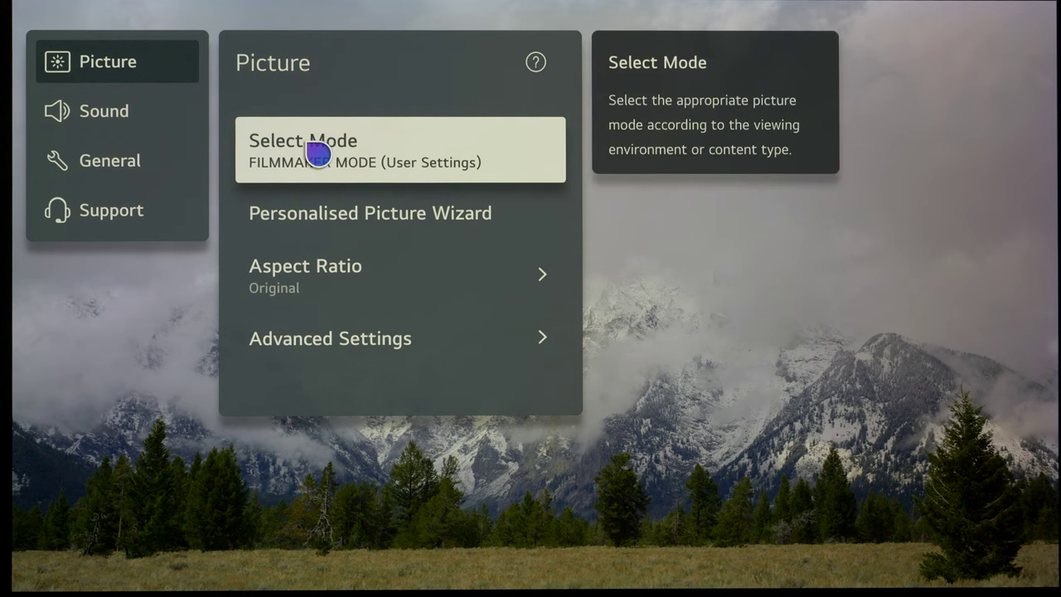
pyautogui.click(319, 154)
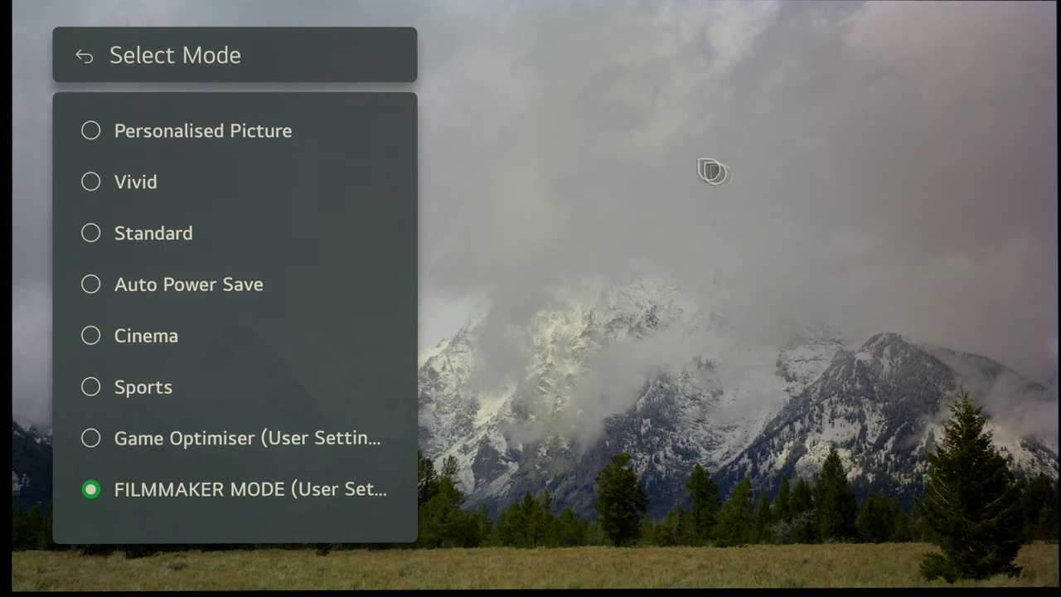
pyautogui.click(90, 64)
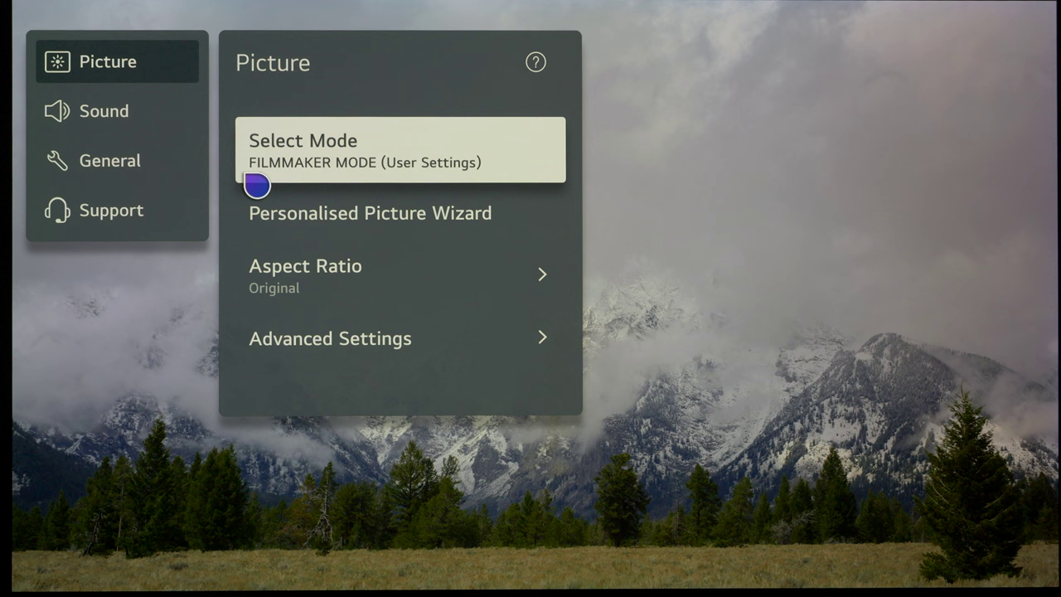
# Step: Check the Energy Saving Step options in the general settings and return to the picture settings
pyautogui.click(124, 160)
pyautogui.scroll(-3, 367, 221)
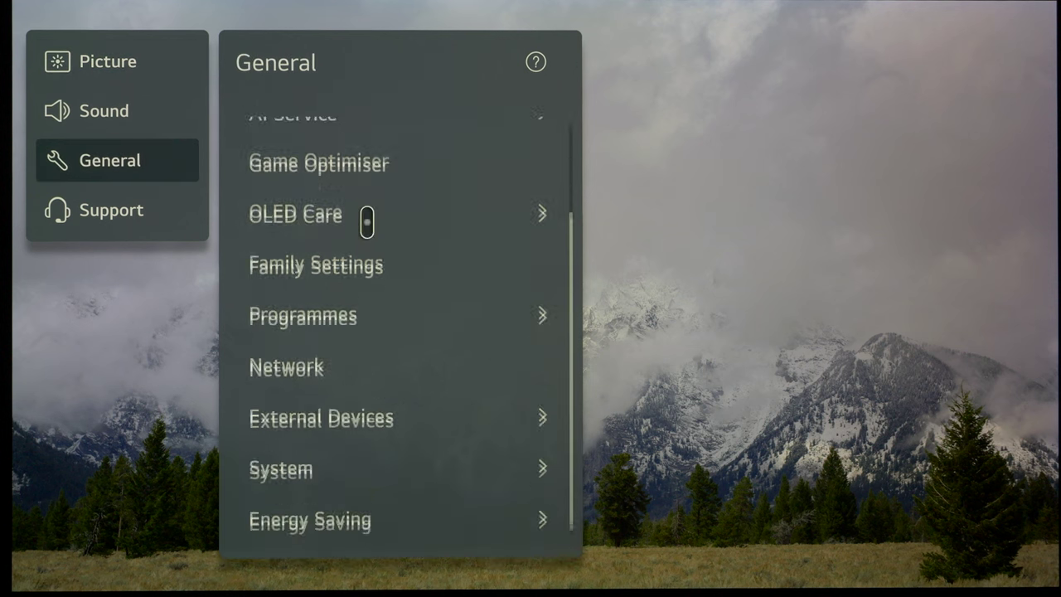
pyautogui.scroll(1, 332, 331)
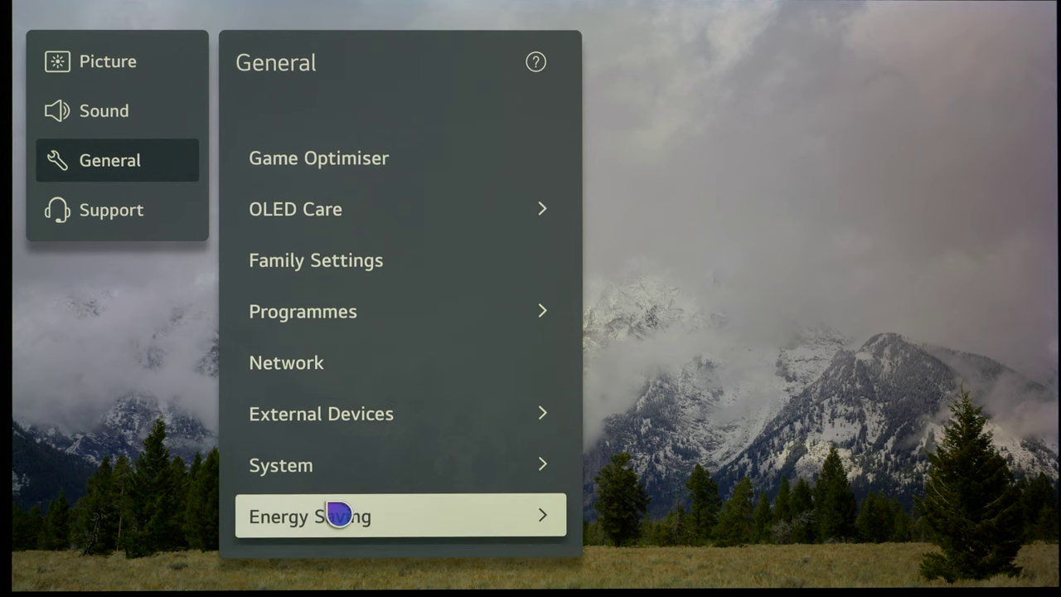
pyautogui.click(344, 522)
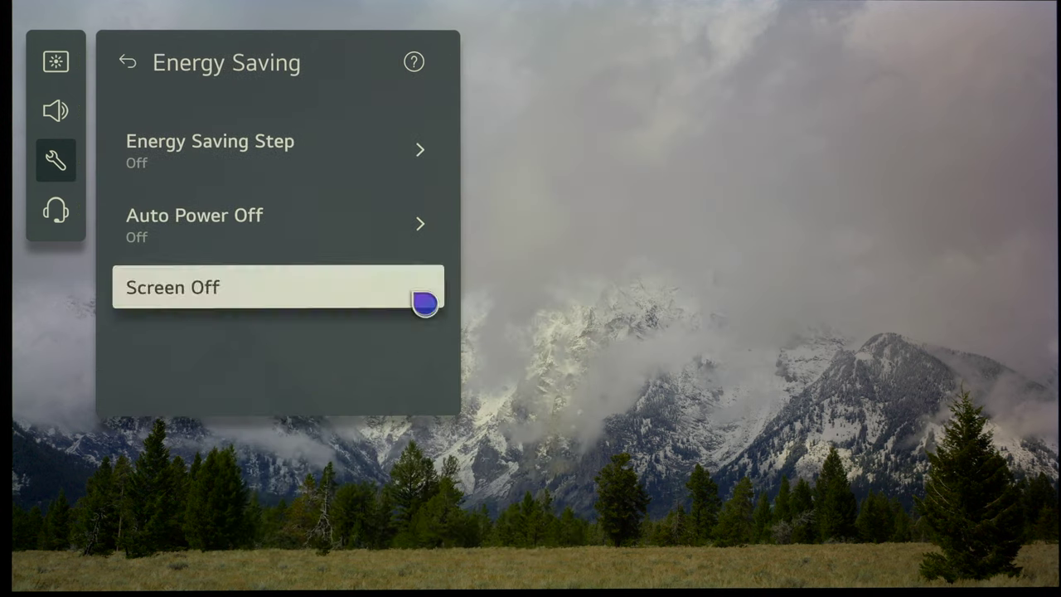
pyautogui.click(244, 158)
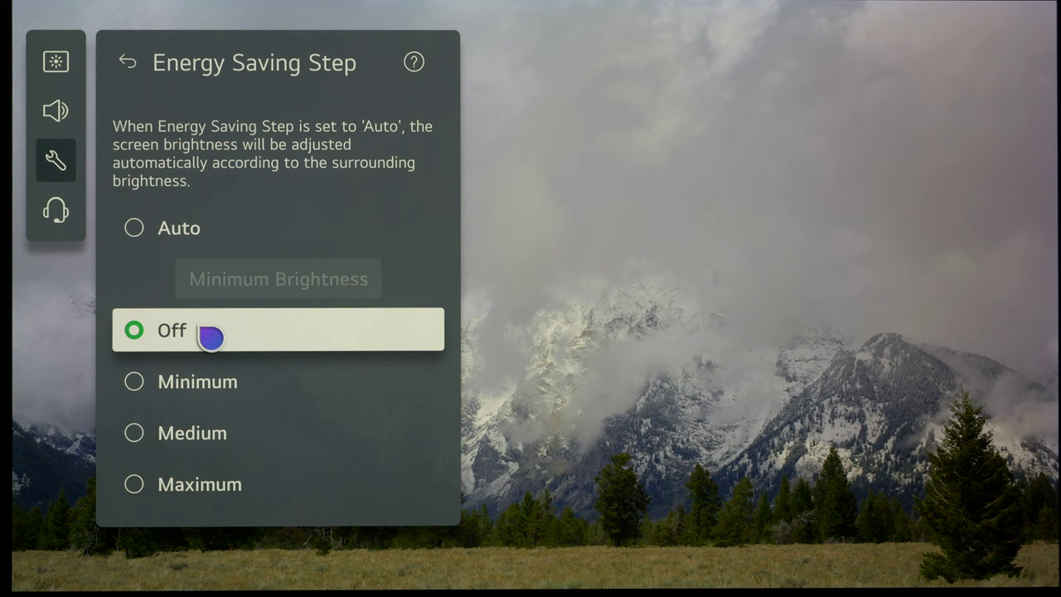
pyautogui.moveTo(54, 64)
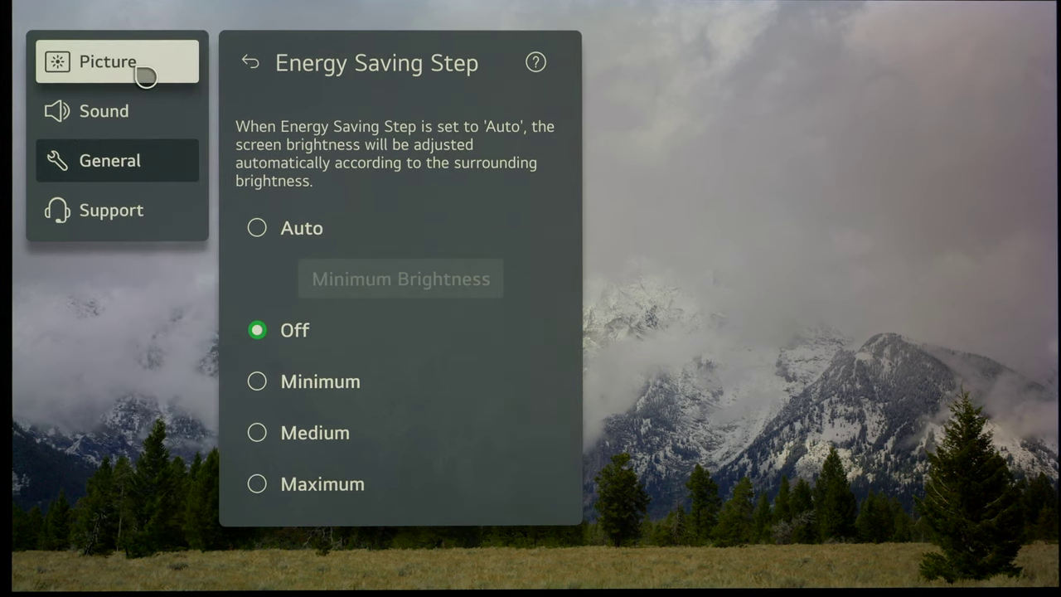
pyautogui.click(140, 74)
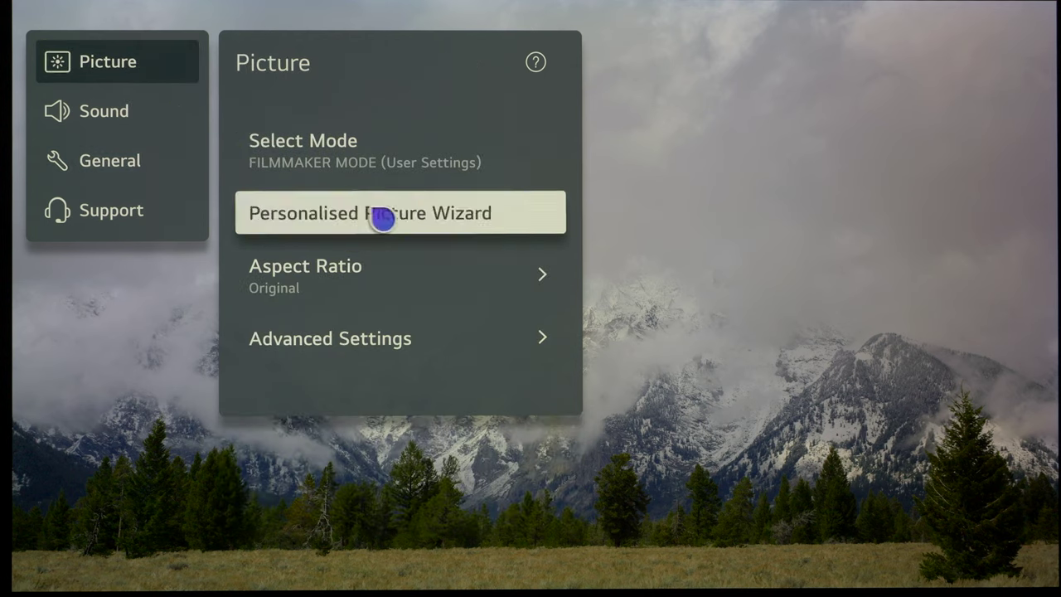
# Step: Examine the User Selection and Just Scan options of the aspect ratio settings
pyautogui.moveTo(341, 167)
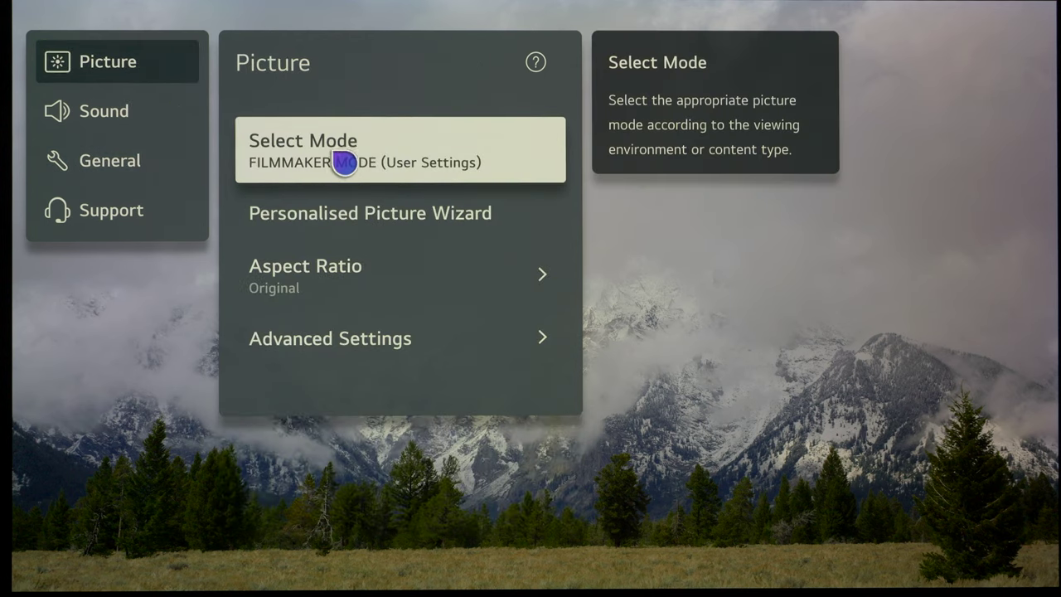
pyautogui.click(312, 285)
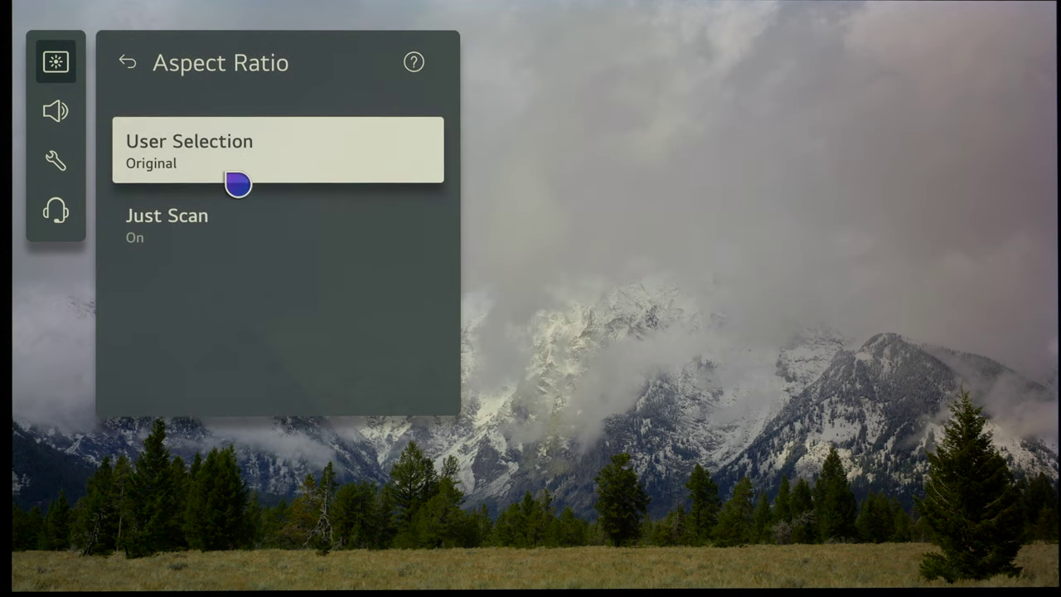
pyautogui.click(226, 148)
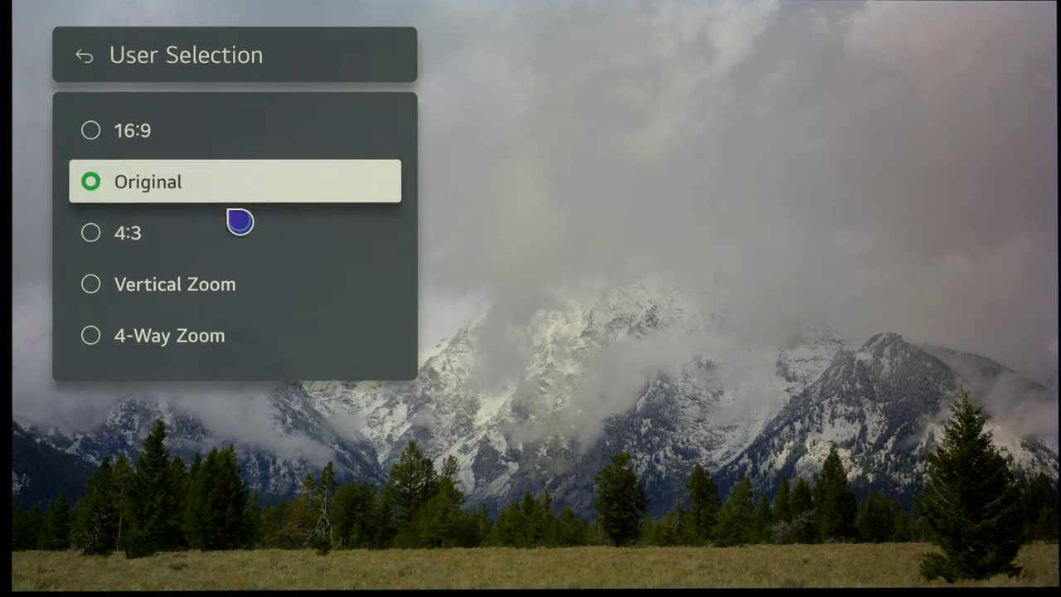
pyautogui.click(89, 60)
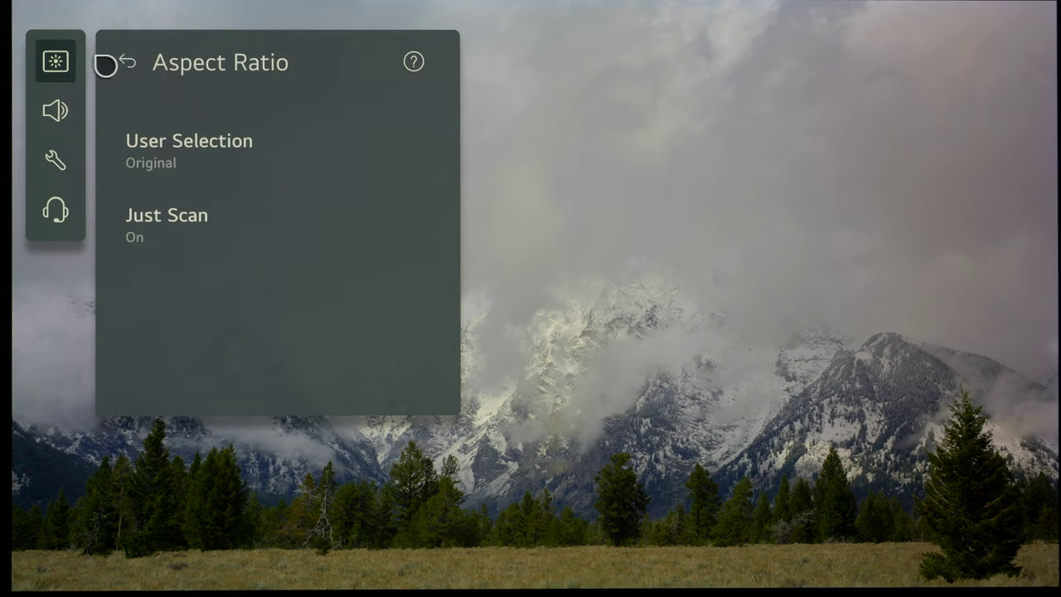
pyautogui.click(191, 240)
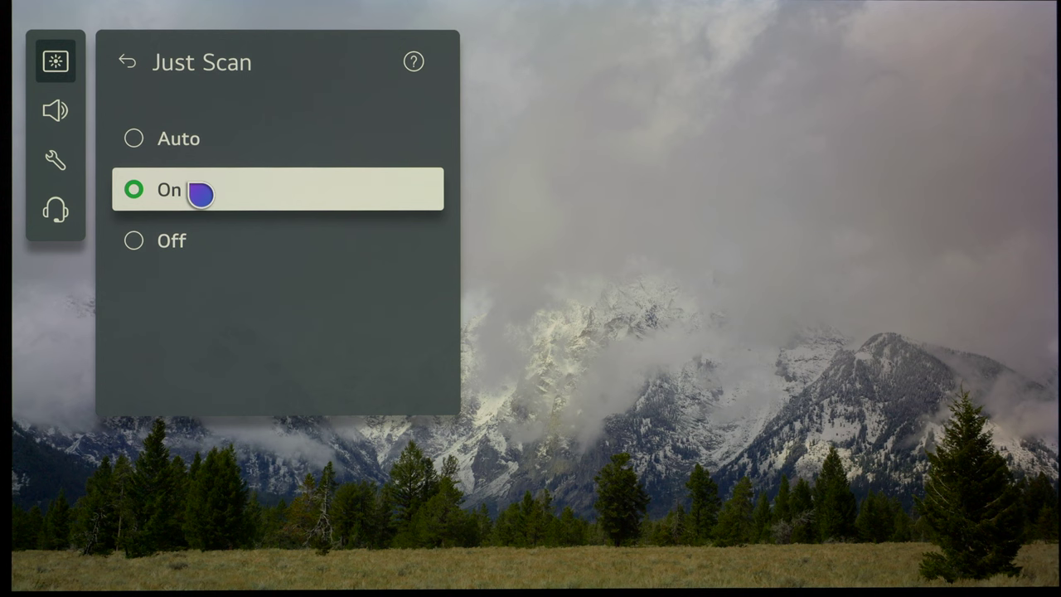
pyautogui.click(145, 66)
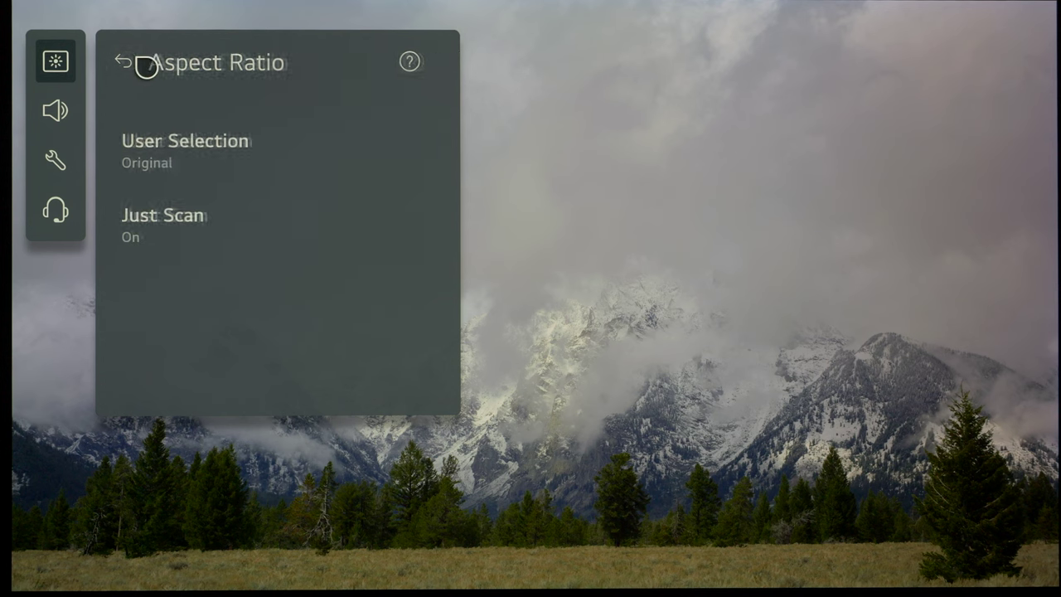
pyautogui.press('Escape')
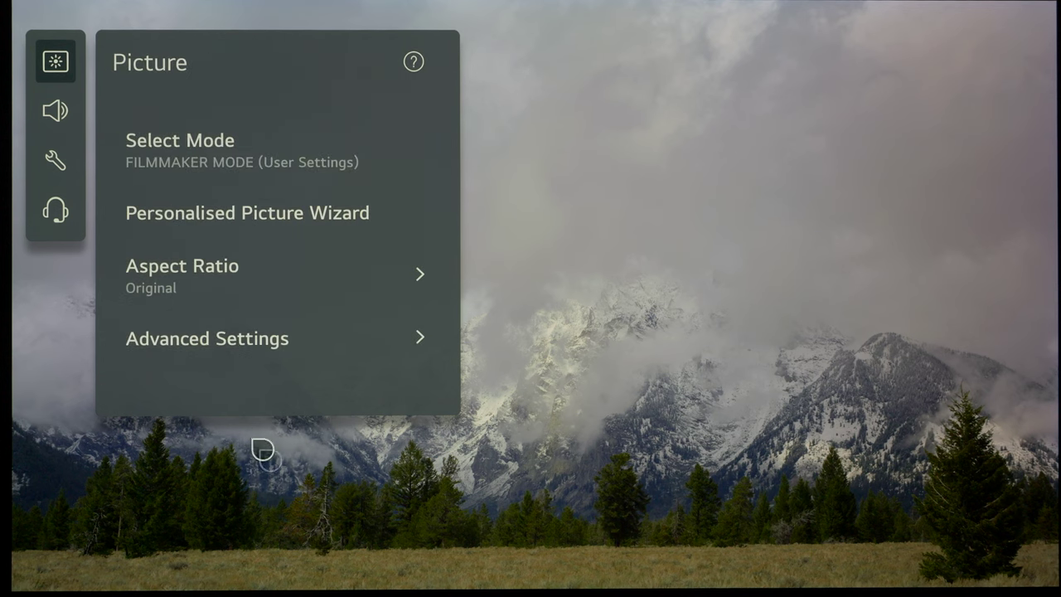
# Step: Review the brightness and colour settings within the advanced picture settings
pyautogui.click(242, 338)
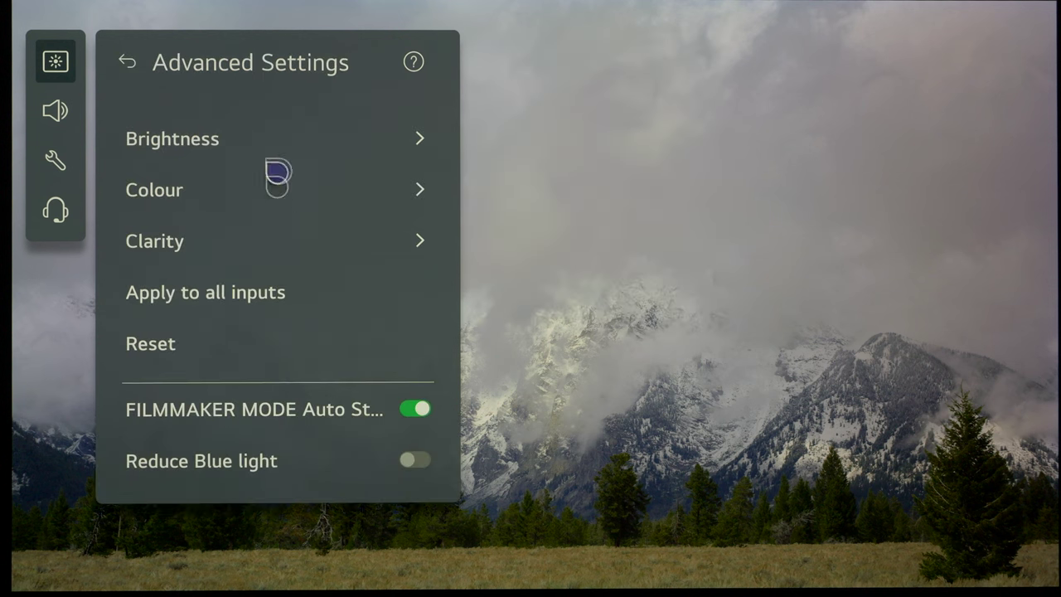
pyautogui.click(277, 152)
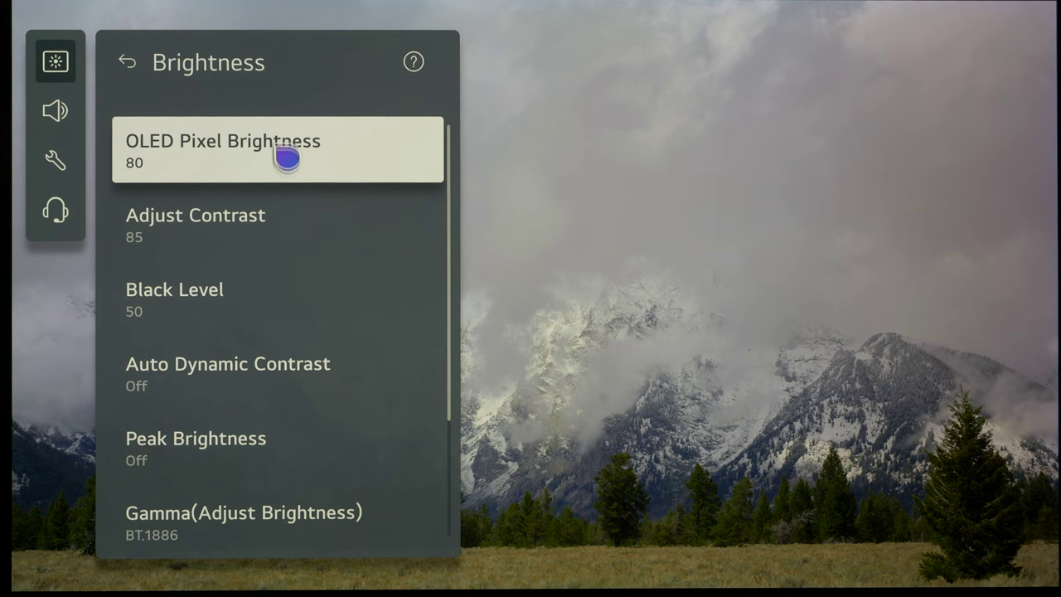
pyautogui.scroll(-1, 284, 170)
pyautogui.scroll(-1, 284, 176)
pyautogui.scroll(1, 248, 170)
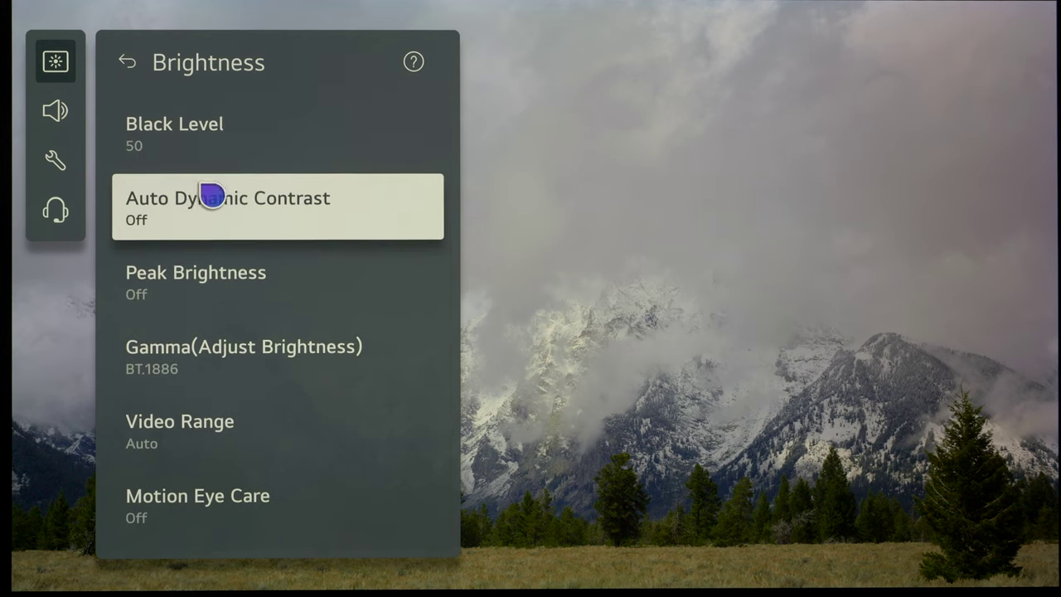
pyautogui.moveTo(206, 211)
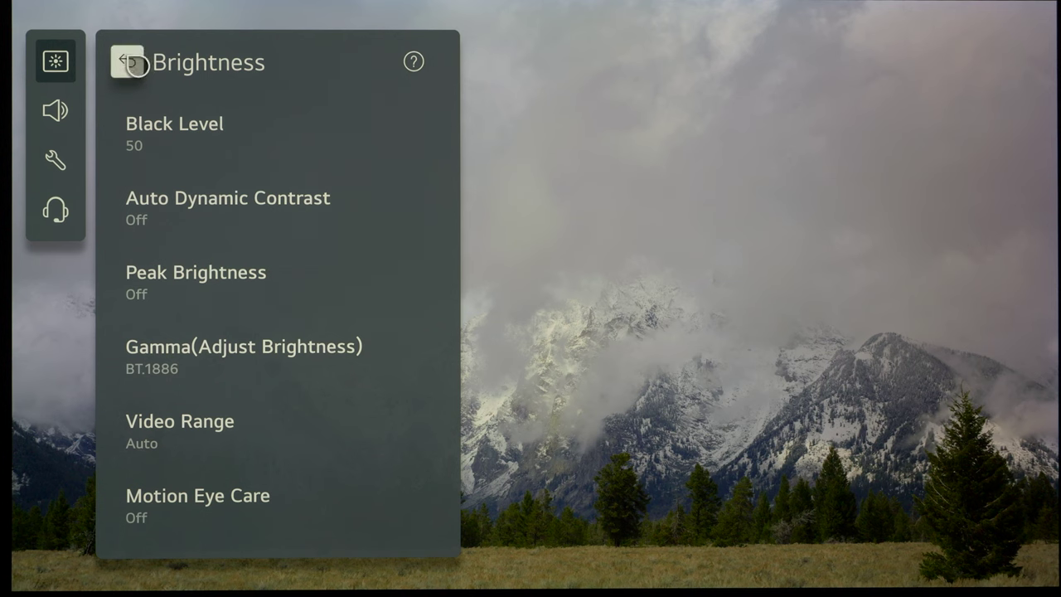
pyautogui.click(131, 65)
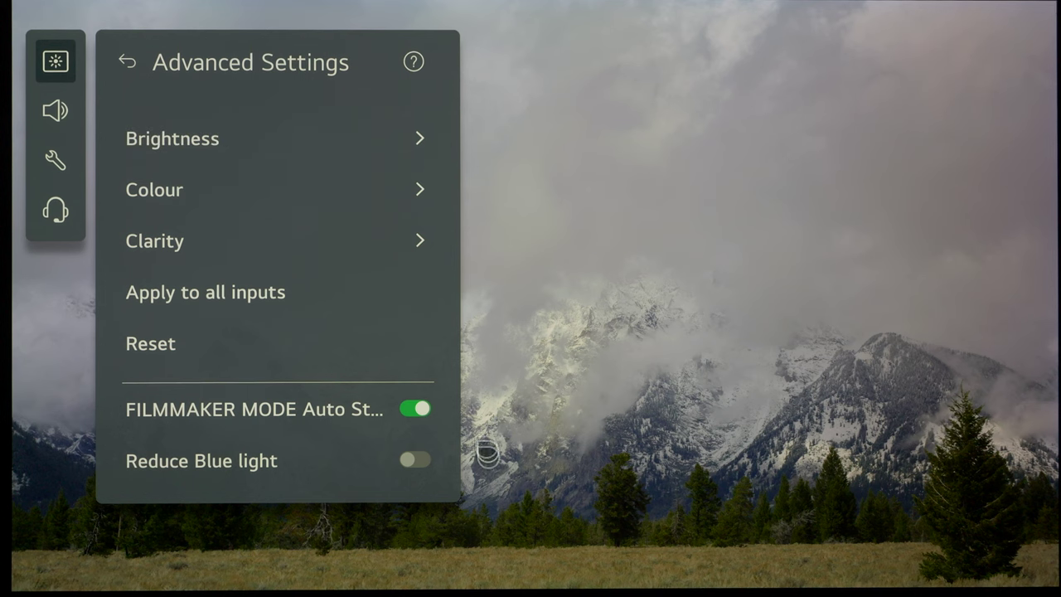
pyautogui.click(183, 202)
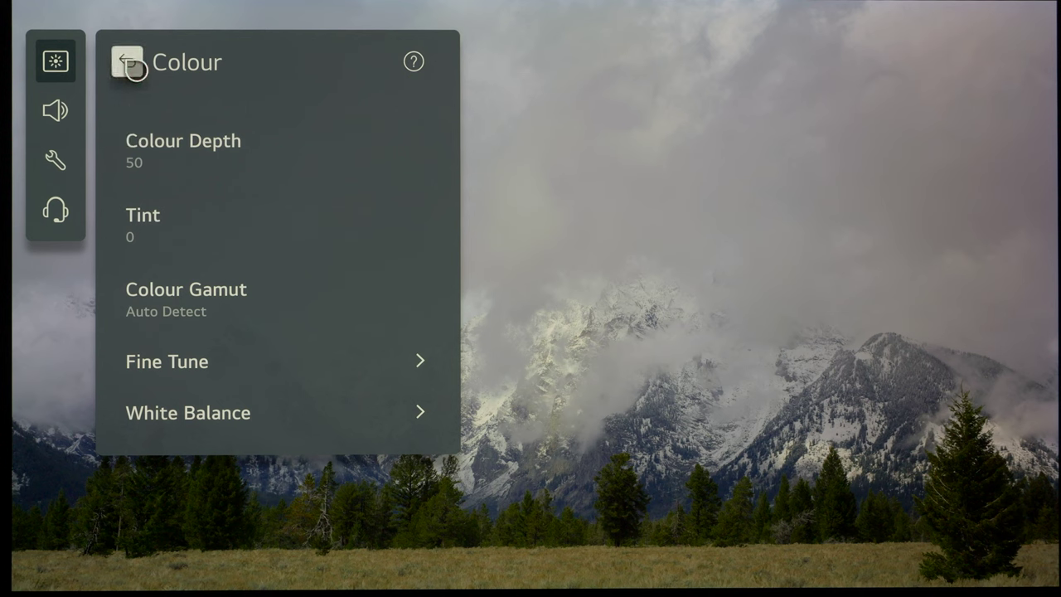
pyautogui.click(131, 67)
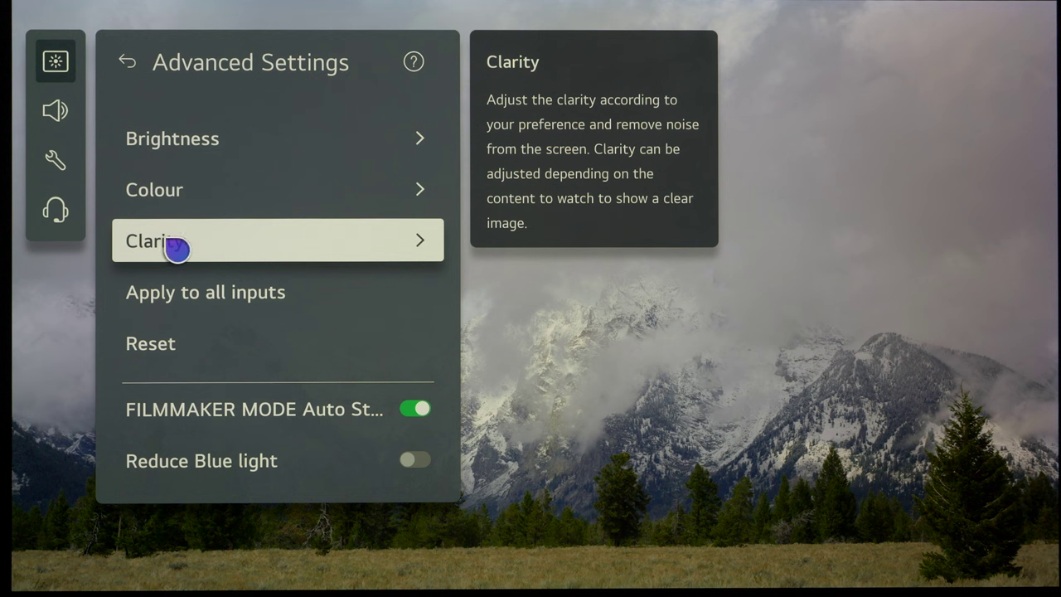
# Step: Check the Adjust Sharpness level in the advanced clarity settings
pyautogui.click(174, 246)
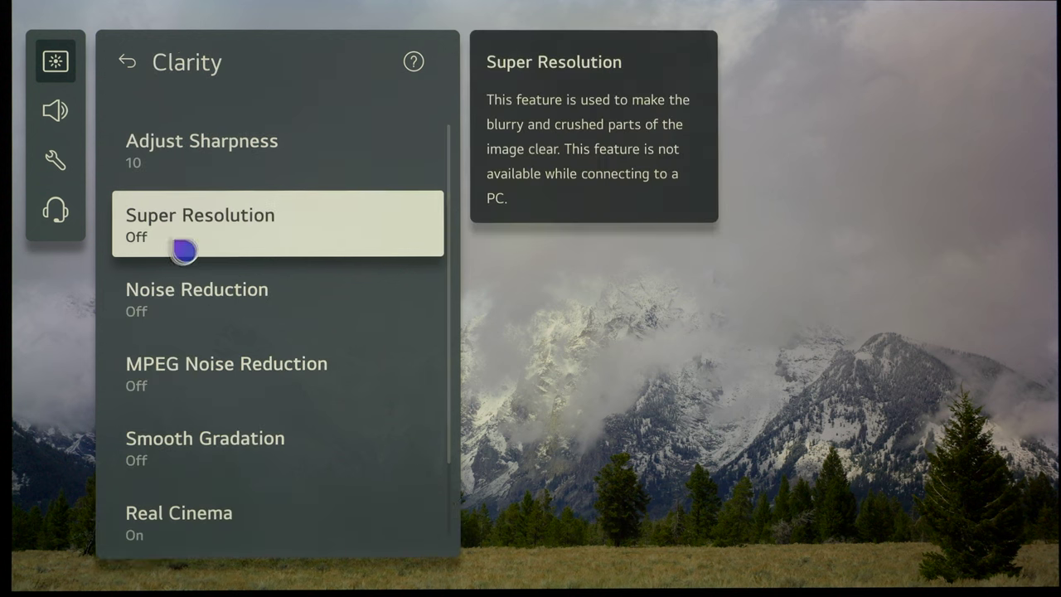
pyautogui.click(213, 174)
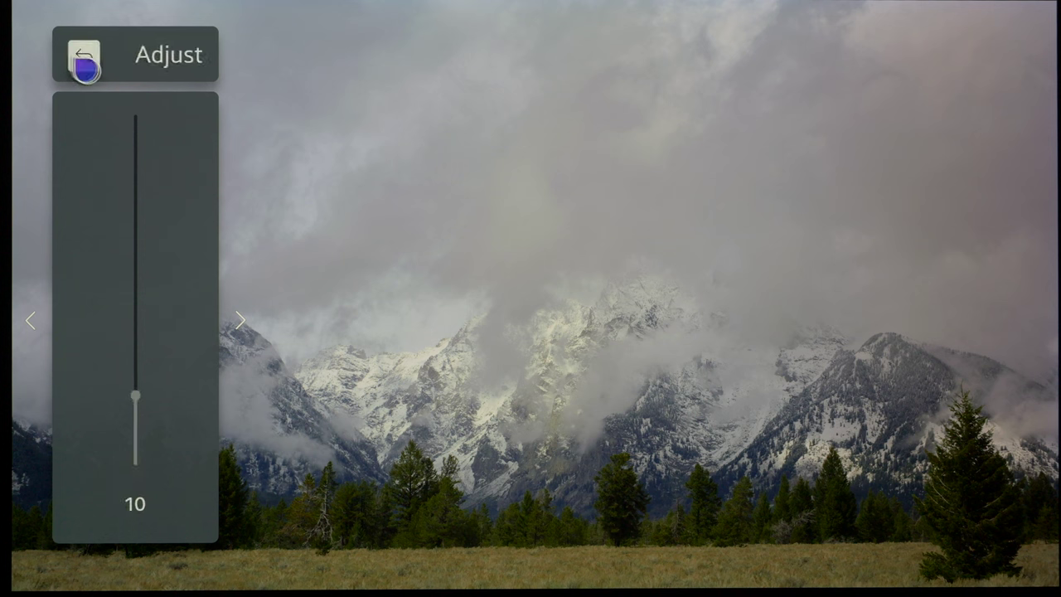
pyautogui.click(84, 66)
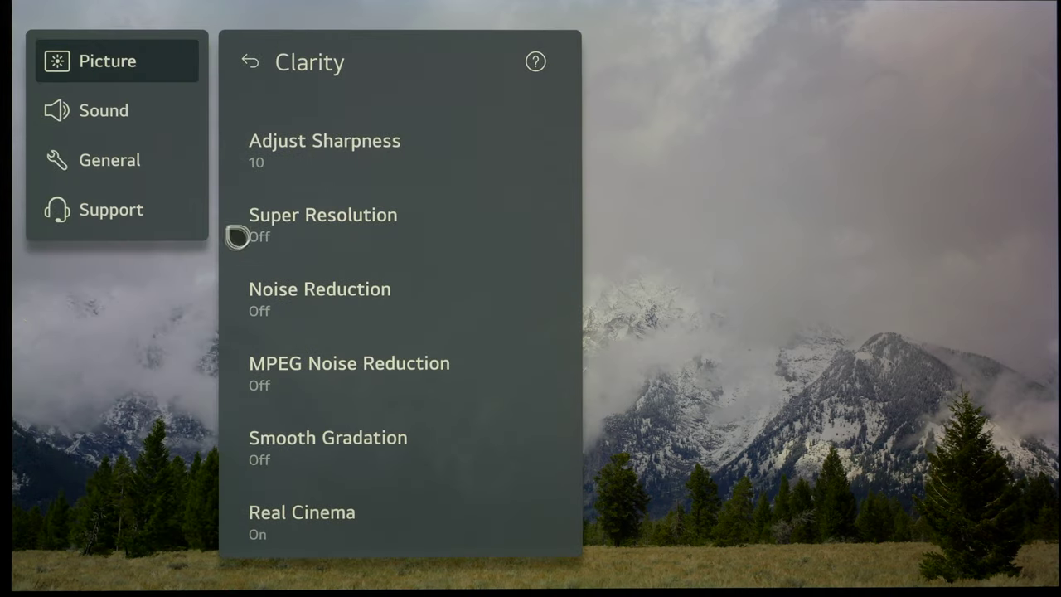
# Step: Review the remaining clarity settings and the TruMotion options, and return to the main picture settings
pyautogui.moveTo(308, 250)
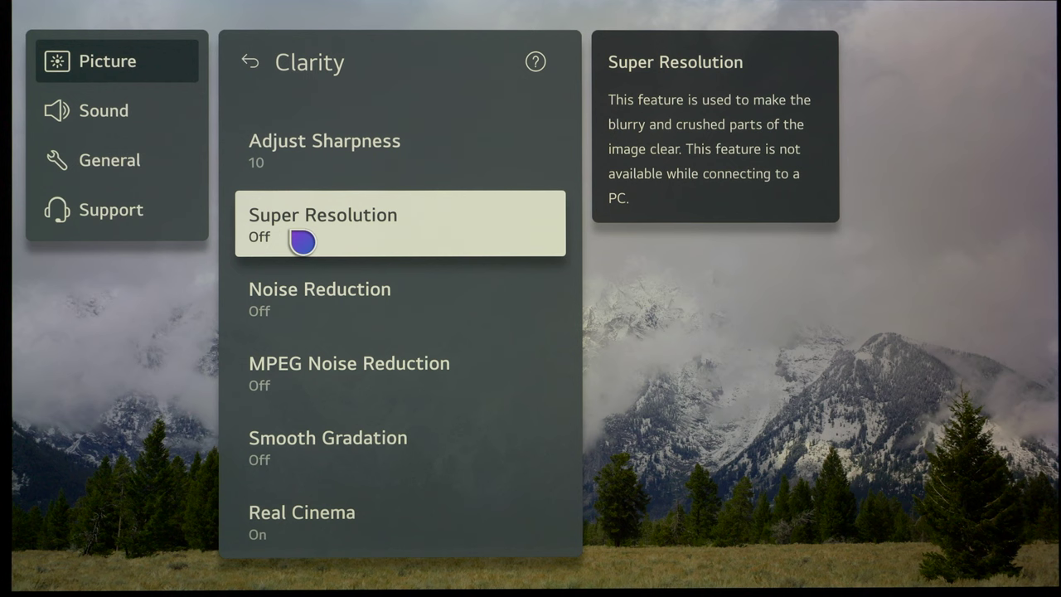
pyautogui.scroll(-2, 310, 244)
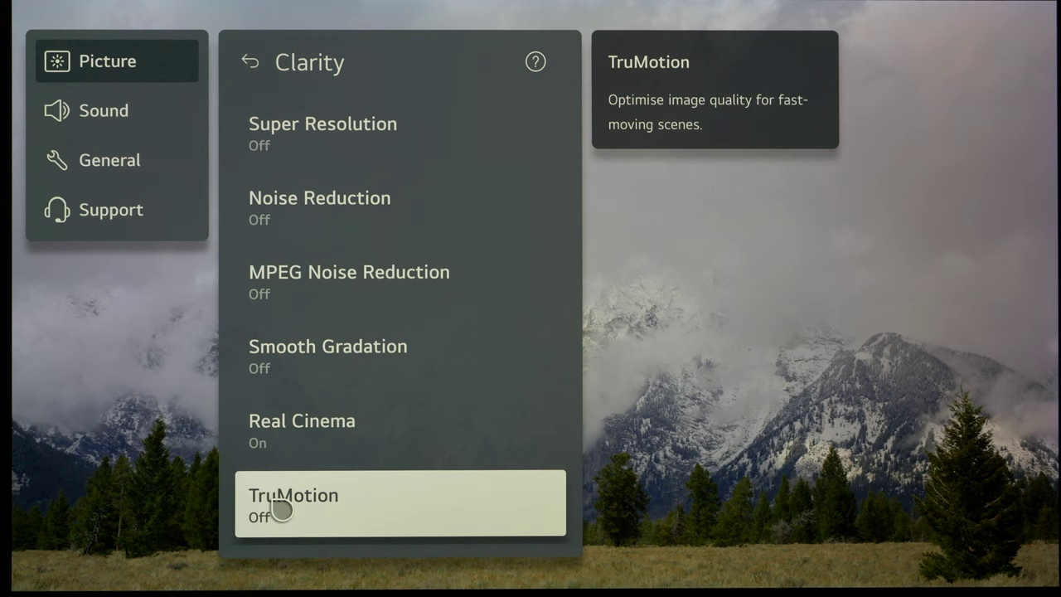
pyautogui.click(280, 507)
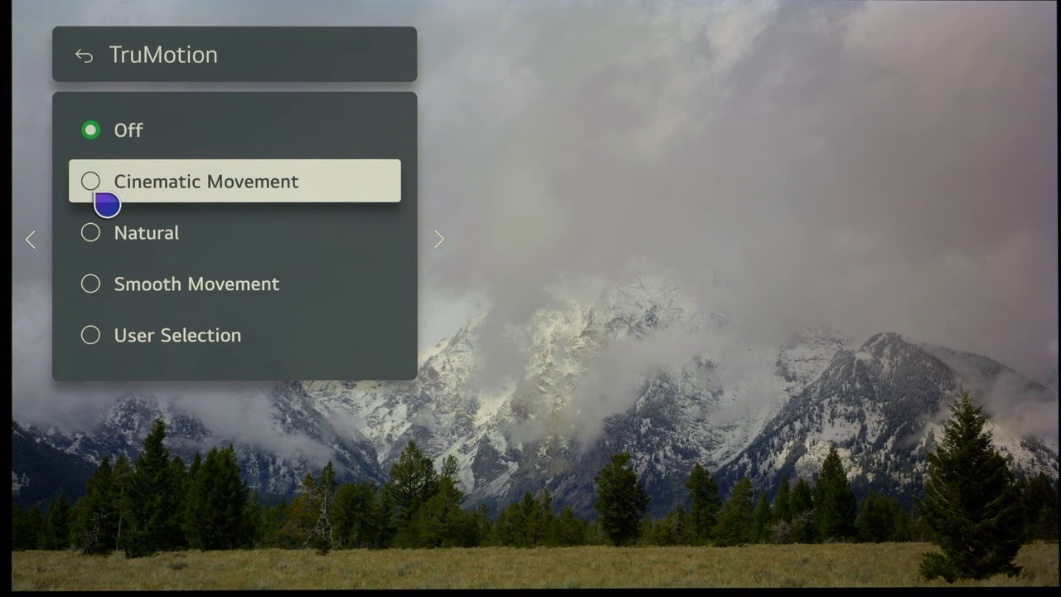
pyautogui.click(85, 67)
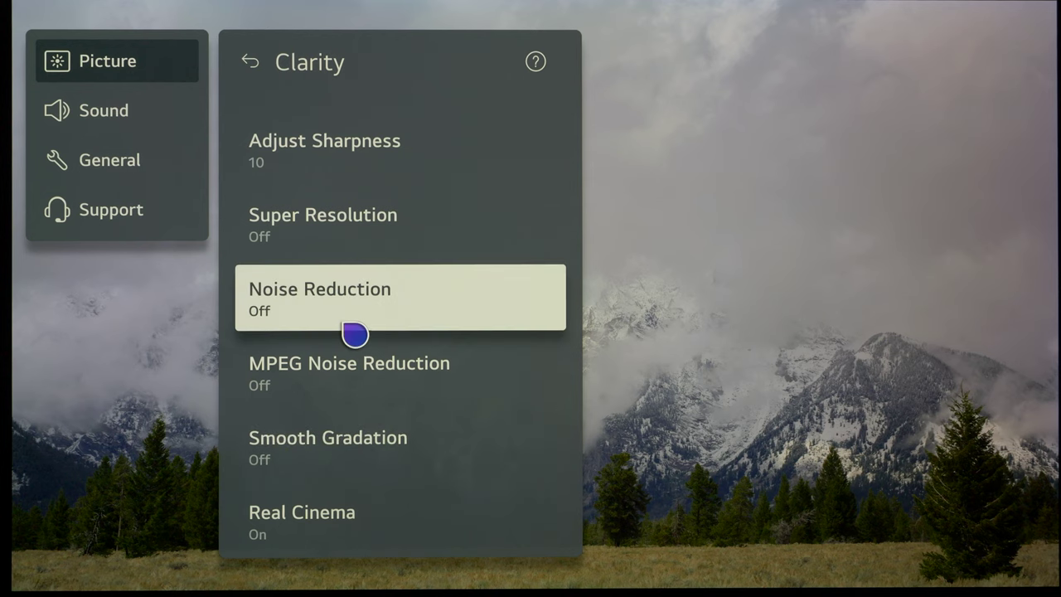
pyautogui.click(247, 67)
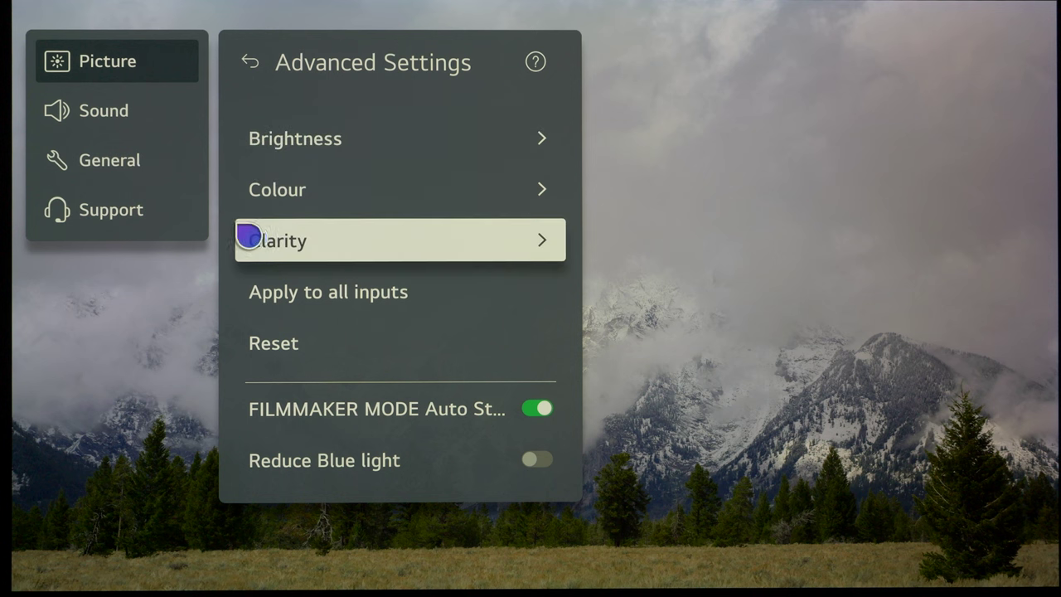
pyautogui.click(95, 82)
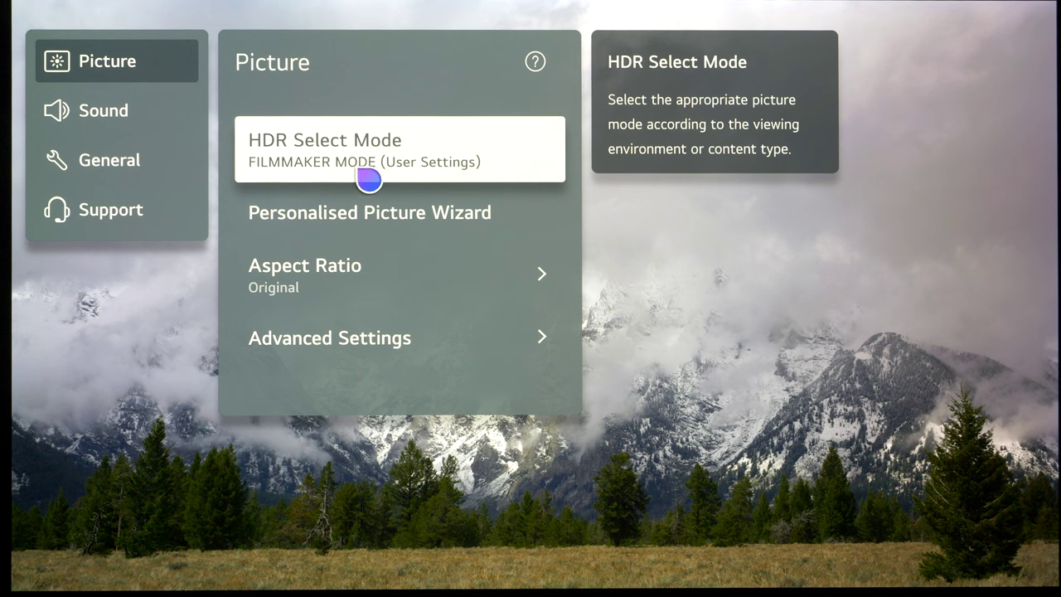
# Step: Check the aspect ratio settings for HDR content and open the advanced picture settings
pyautogui.click(315, 289)
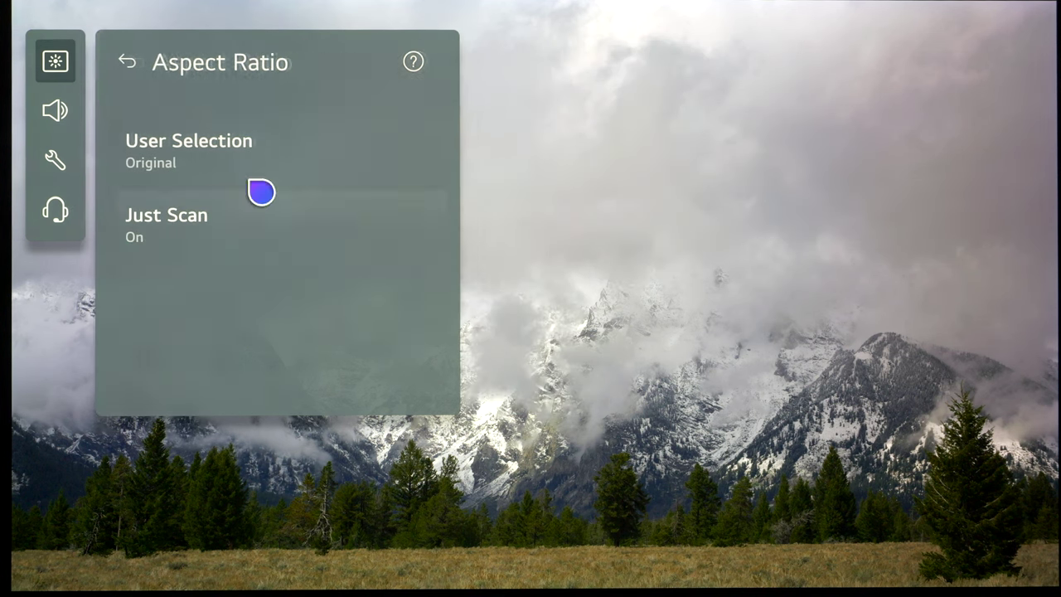
pyautogui.click(141, 72)
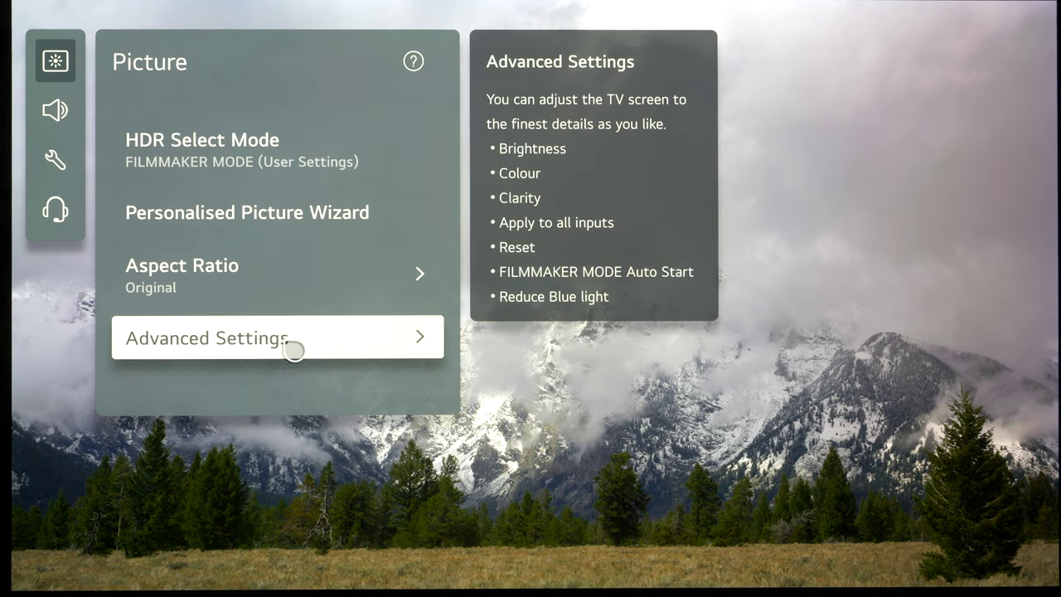
pyautogui.click(292, 351)
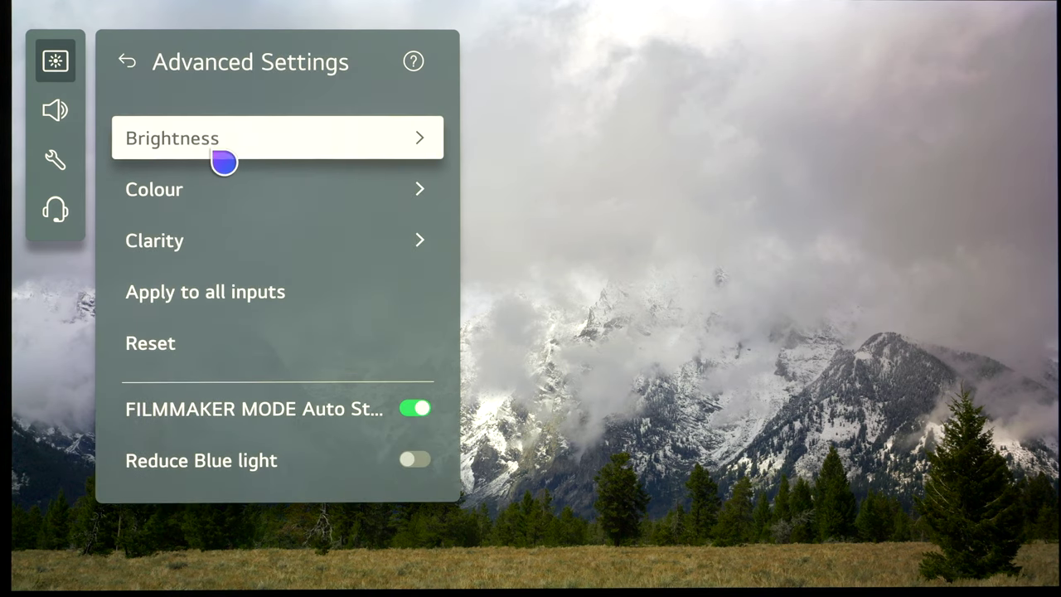
# Step: Review the brightness and colour settings for HDR content within the advanced picture settings
pyautogui.moveTo(225, 164)
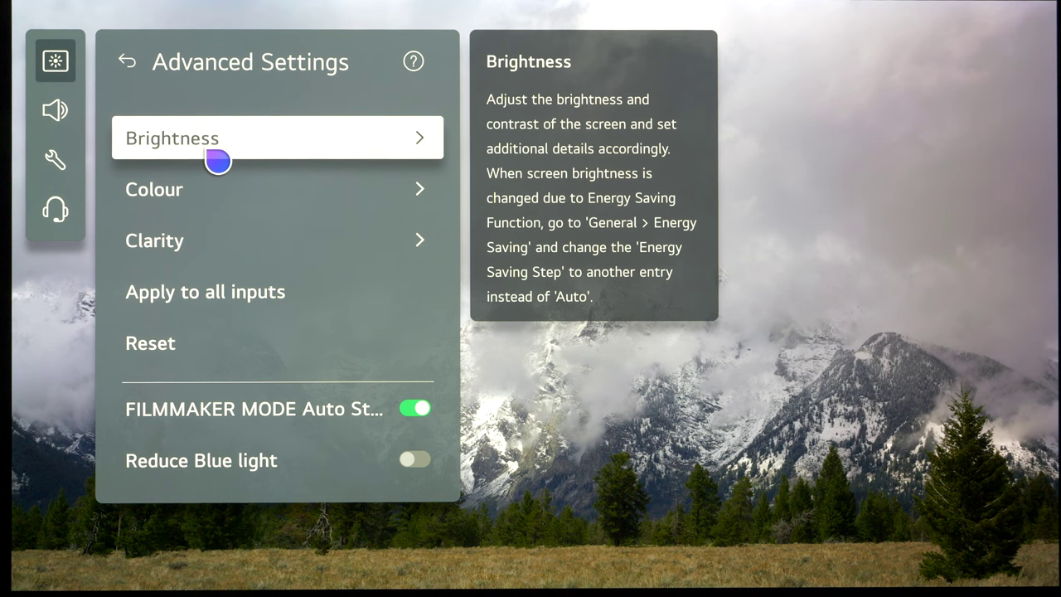
pyautogui.click(214, 157)
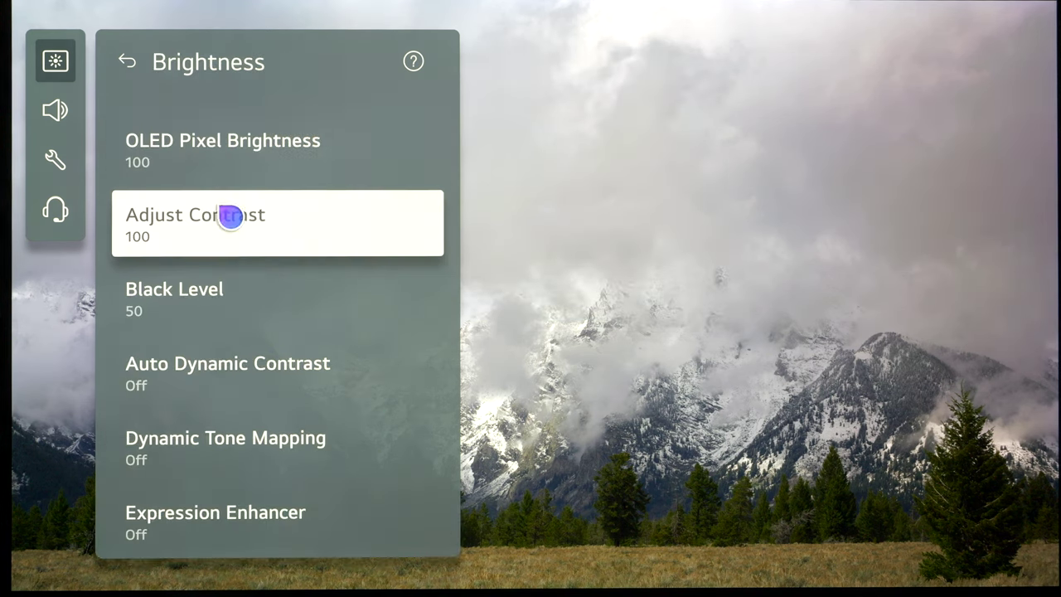
pyautogui.scroll(-1, 232, 224)
pyautogui.scroll(1, 229, 223)
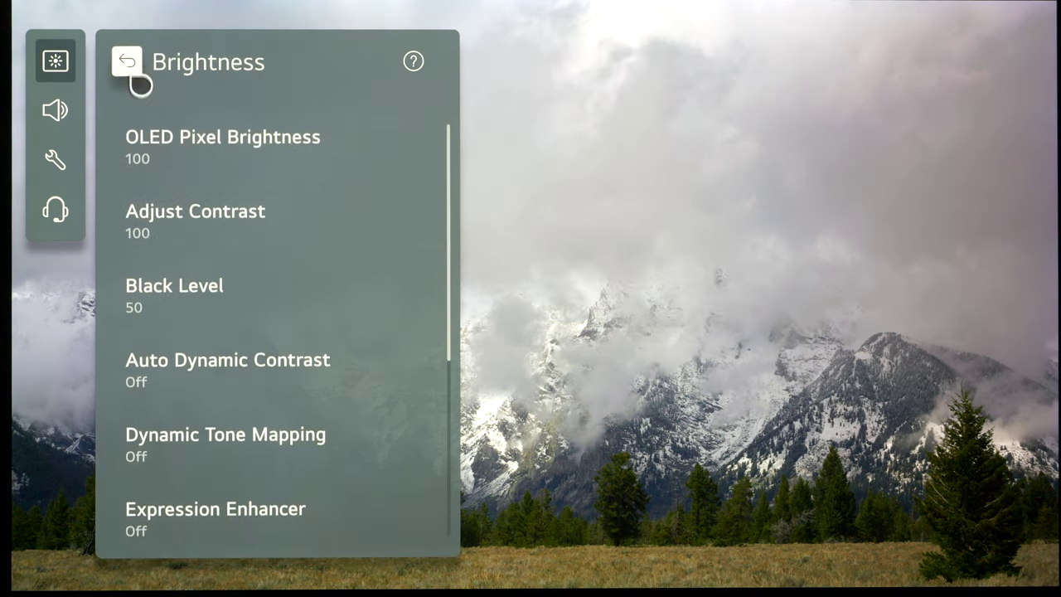
pyautogui.scroll(-1, 237, 308)
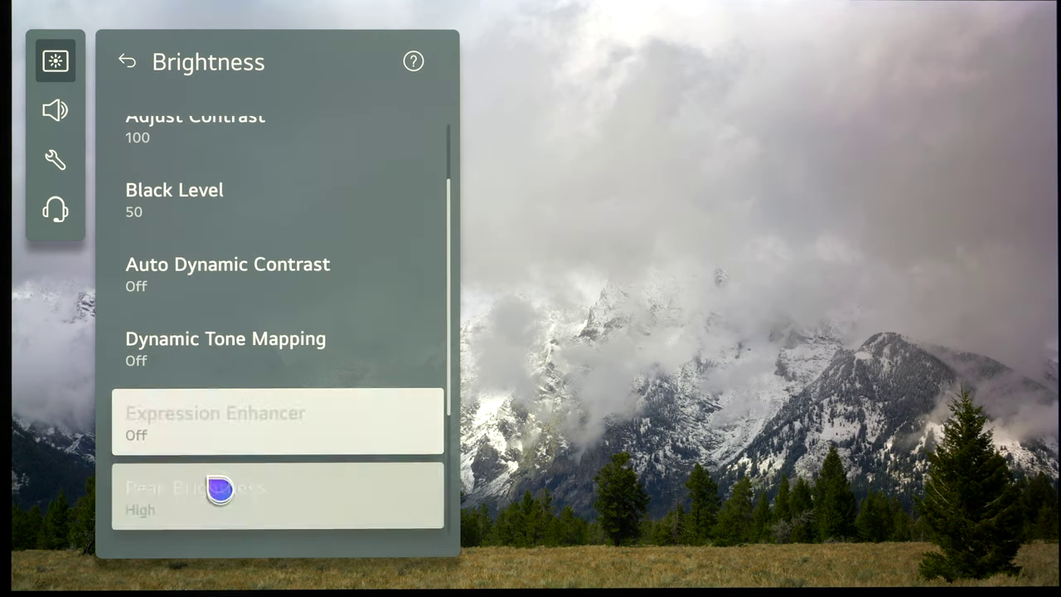
pyautogui.click(141, 70)
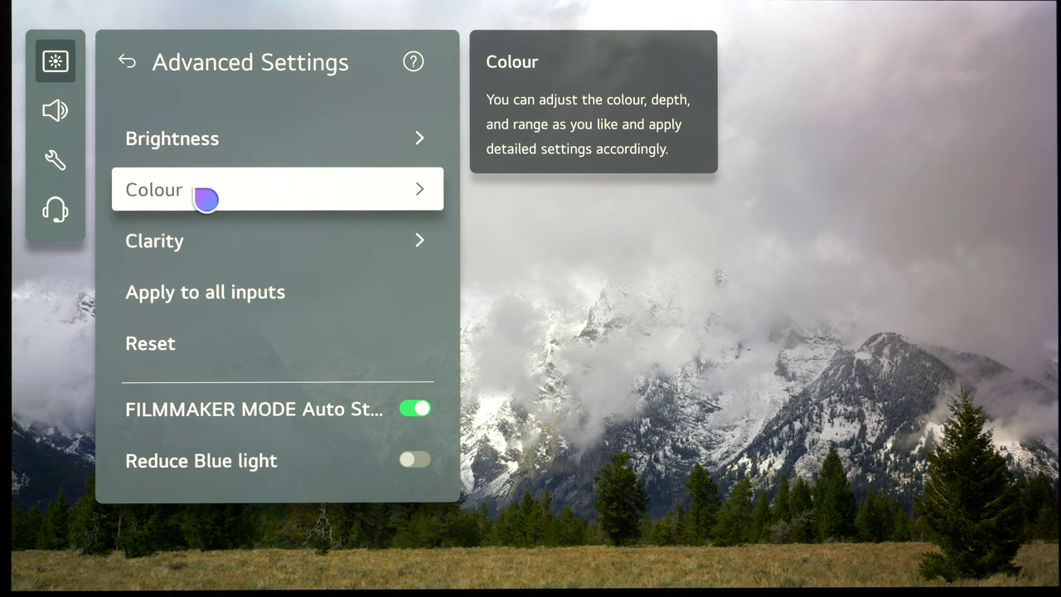
pyautogui.click(204, 198)
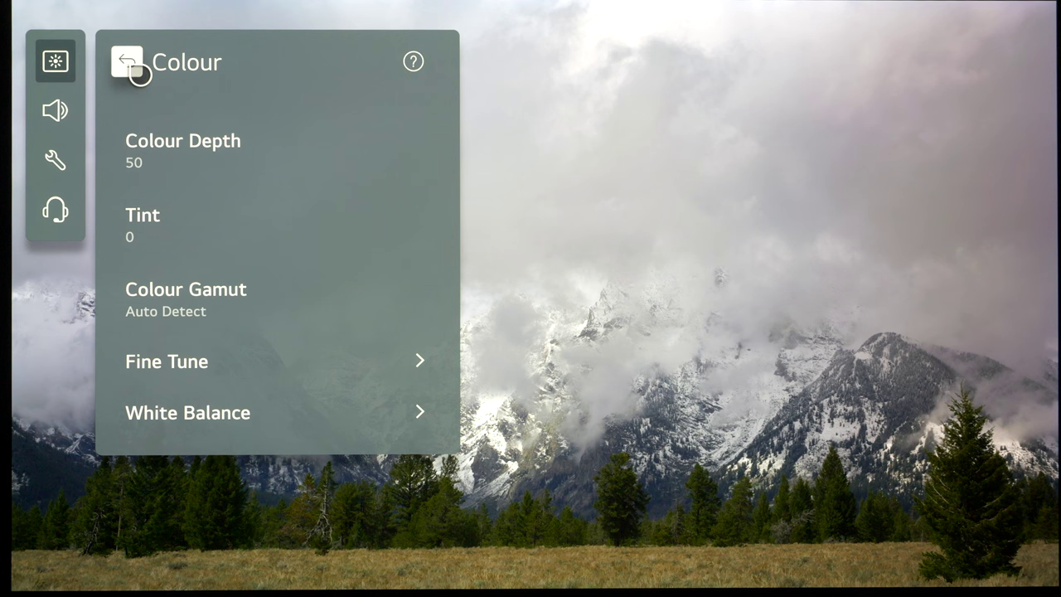
pyautogui.click(137, 71)
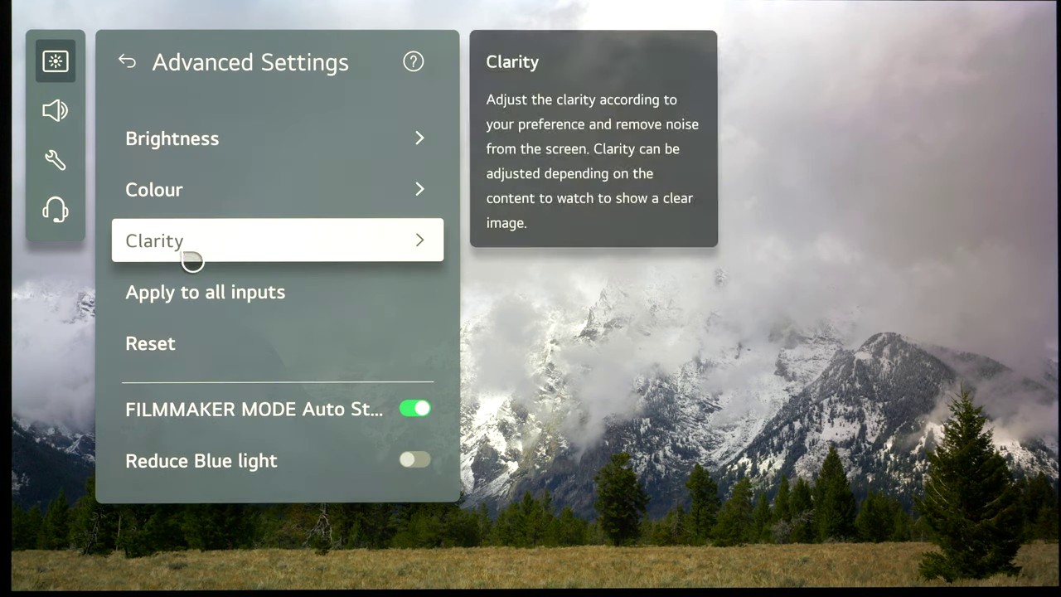
# Step: Set TruMotion to Off in the clarity settings for HDR content and look over the remaining clarity options
pyautogui.click(191, 260)
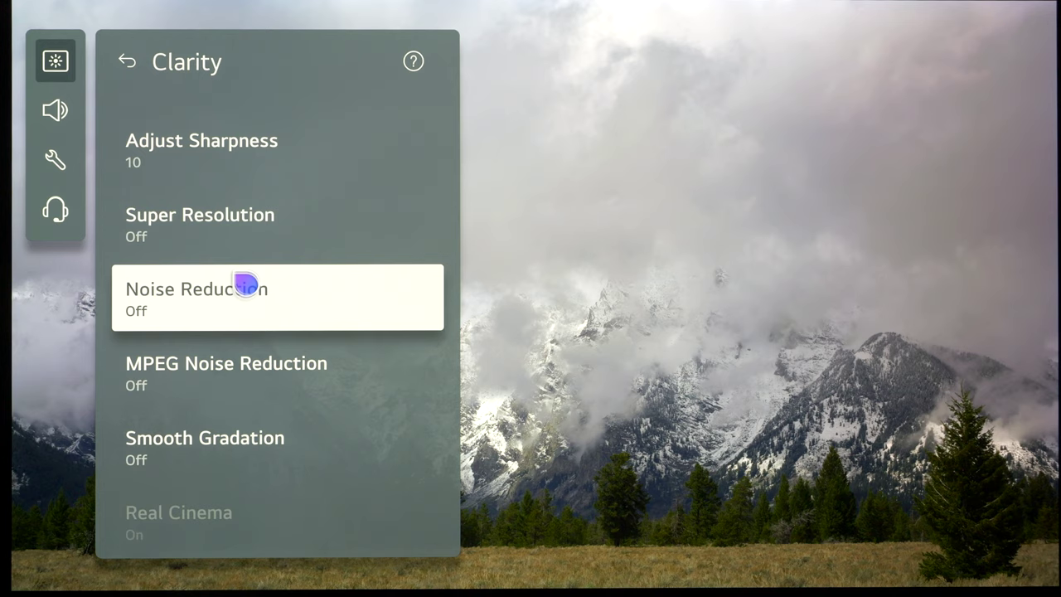
pyautogui.scroll(-2, 257, 313)
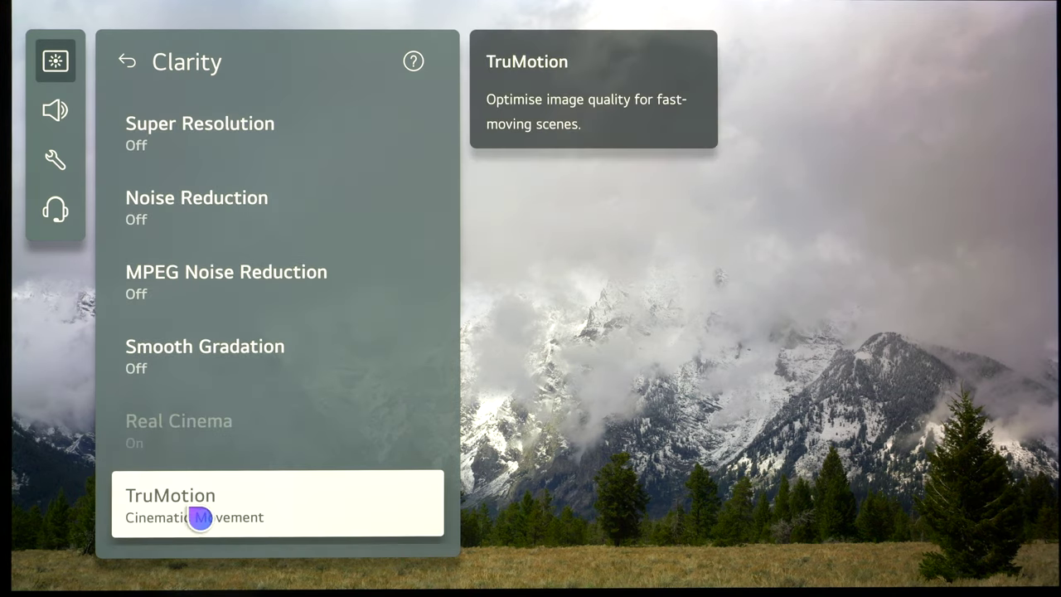
pyautogui.click(192, 514)
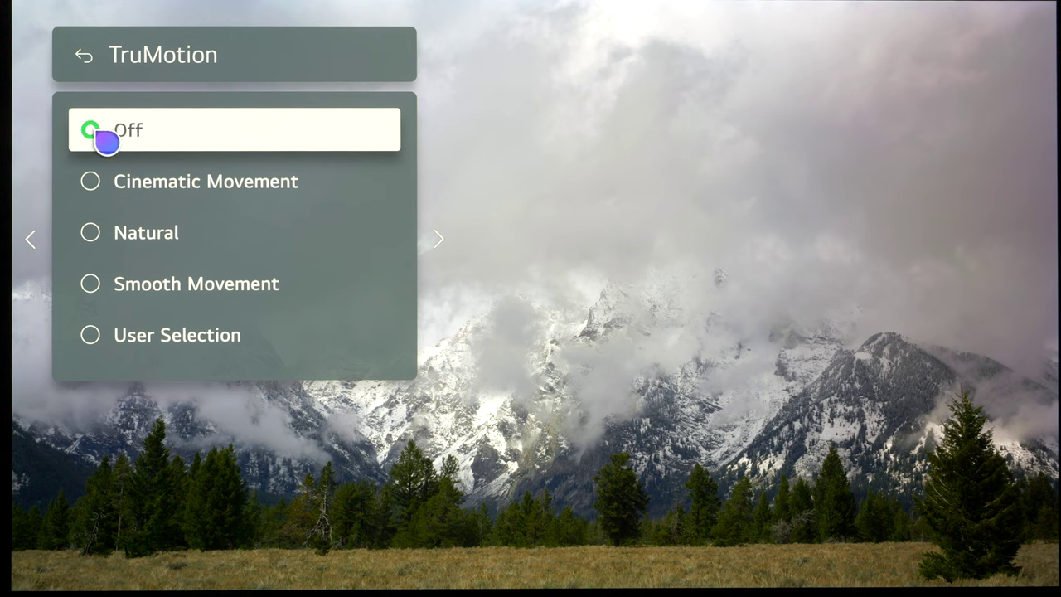
pyautogui.click(96, 65)
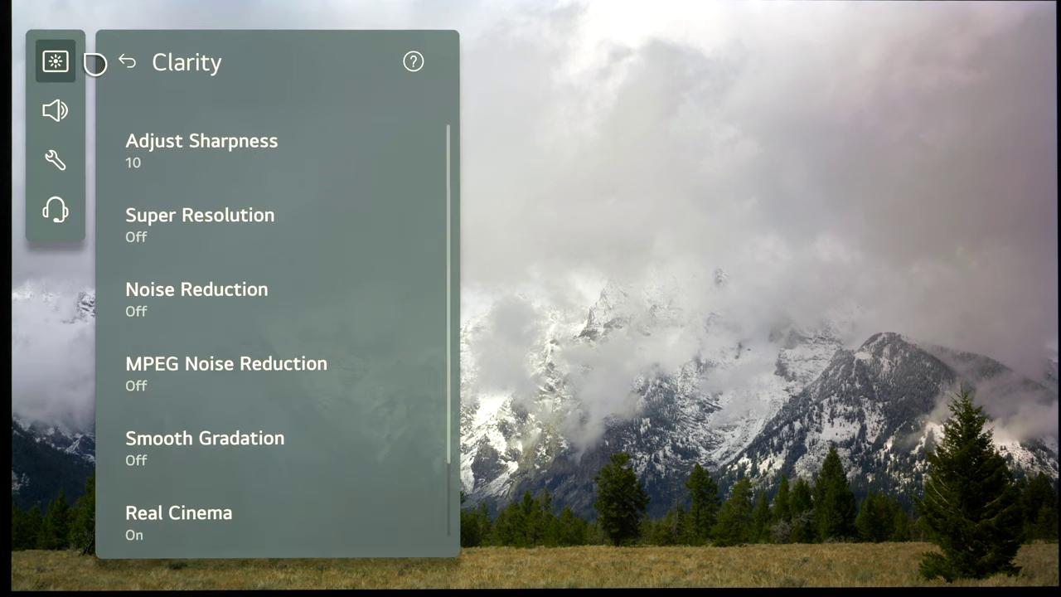
pyautogui.scroll(-1, 265, 315)
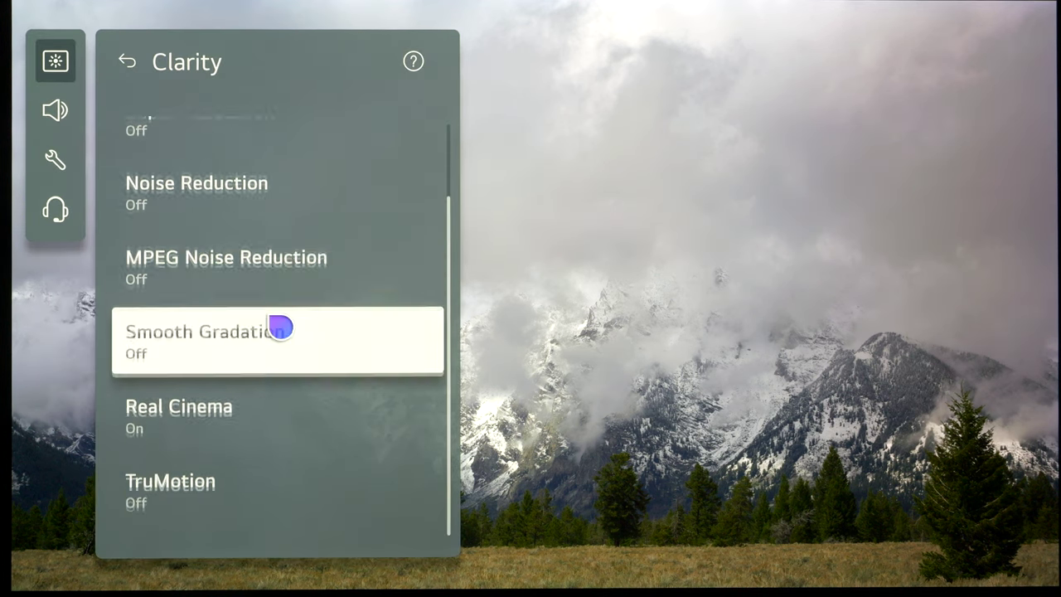
pyautogui.scroll(2, 277, 325)
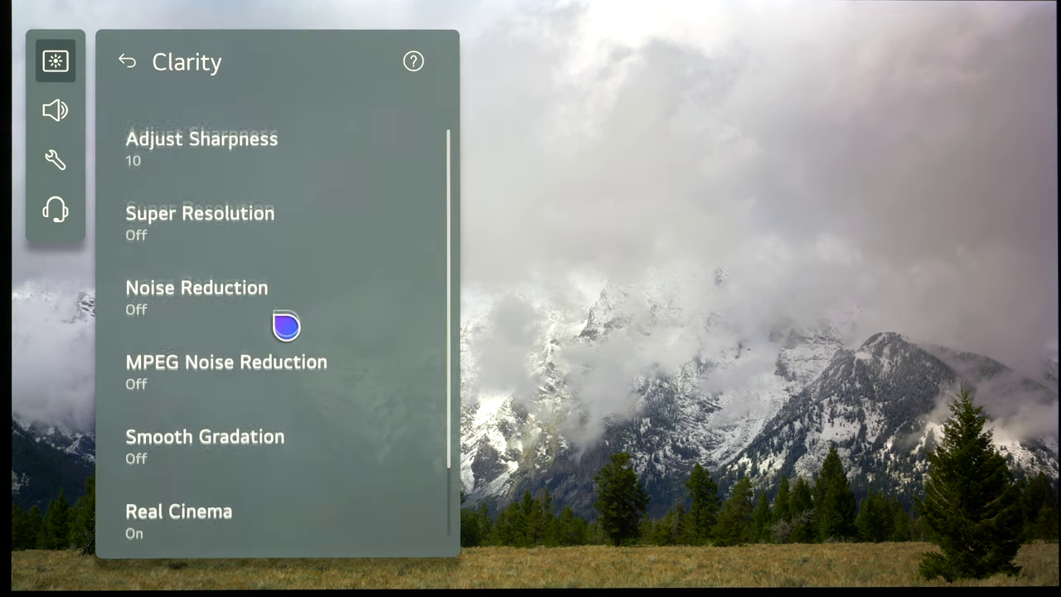
pyautogui.click(143, 60)
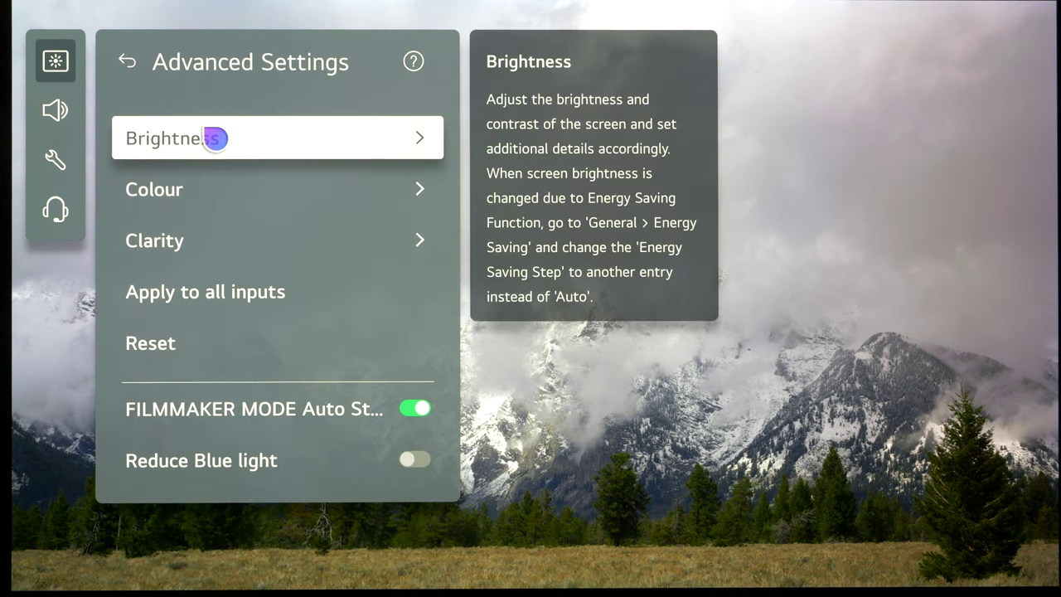
# Step: Check the Dynamic Tone Mapping option in the HDR brightness settings
pyautogui.click(212, 138)
pyautogui.scroll(-2, 220, 158)
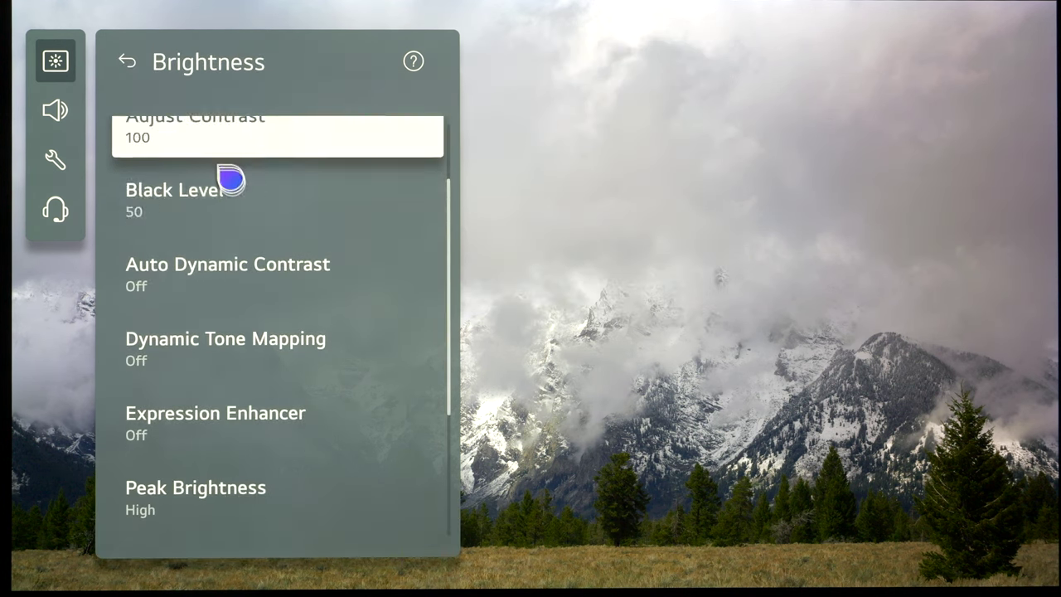
pyautogui.moveTo(206, 365)
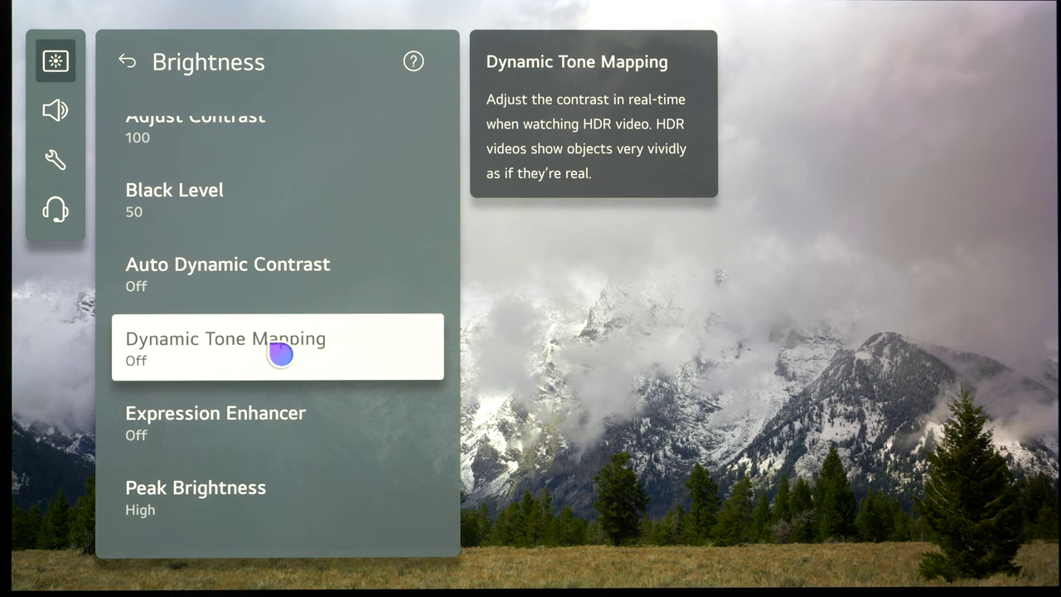
pyautogui.click(135, 67)
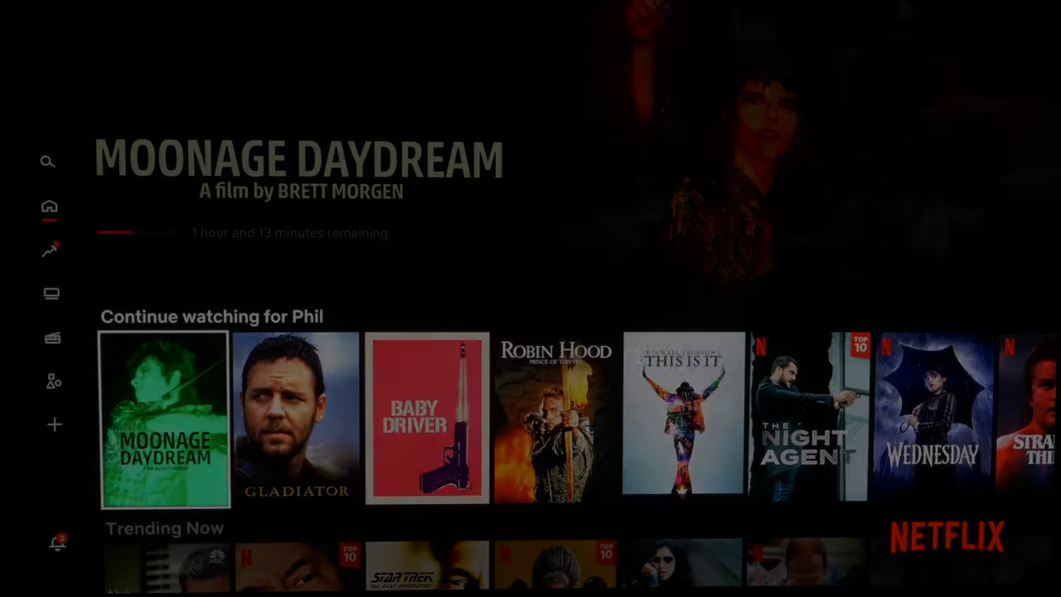
# Step: Browse through the titles in the Continue watching row on the Netflix home screen
pyautogui.press('Right')
pyautogui.press('Right')
pyautogui.press('Right')
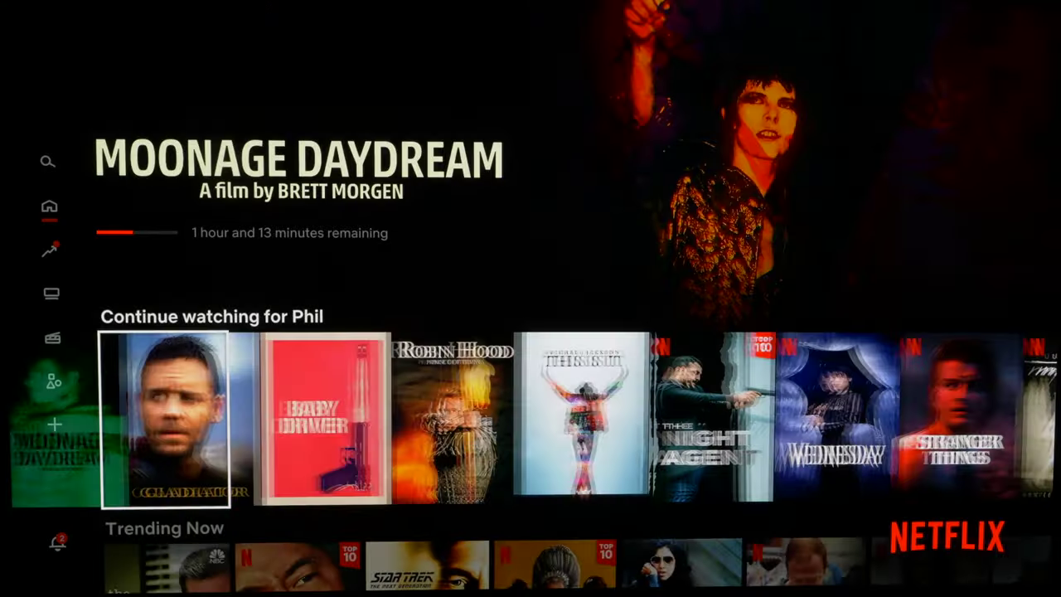
pyautogui.press('Right')
pyautogui.press('Right')
pyautogui.press('Right')
pyautogui.press('Right')
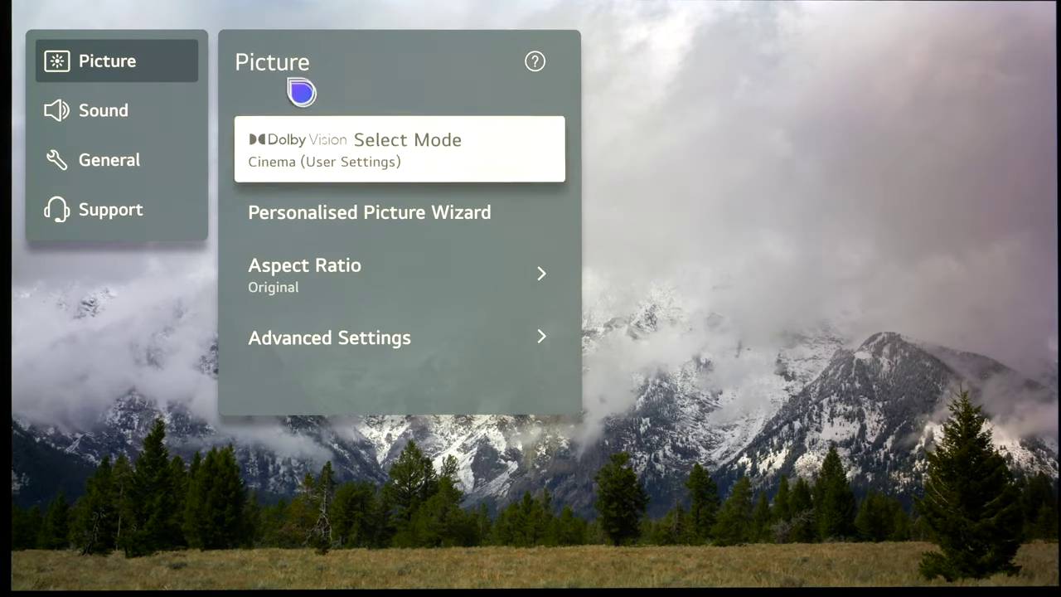
# Step: Check the Dolby Vision picture mode selection and the aspect ratio settings in the TV's picture settings
pyautogui.click(300, 172)
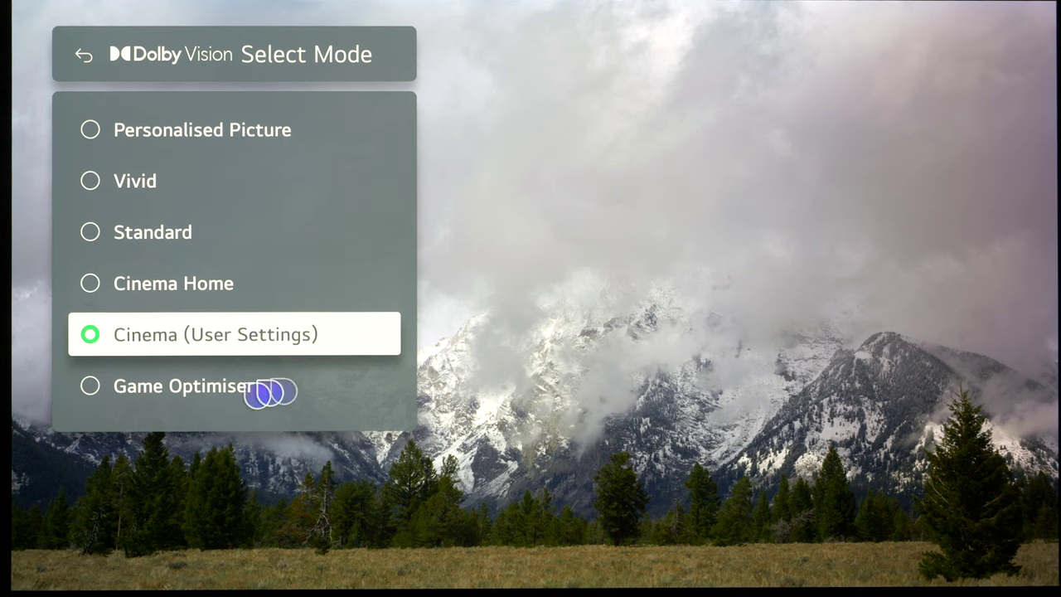
pyautogui.click(88, 64)
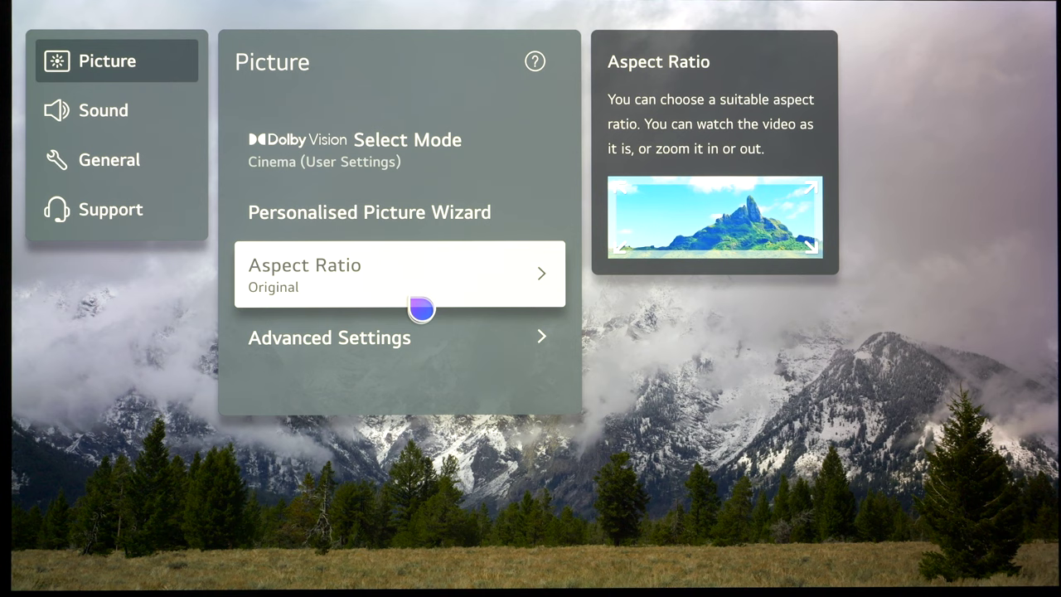
pyautogui.click(321, 278)
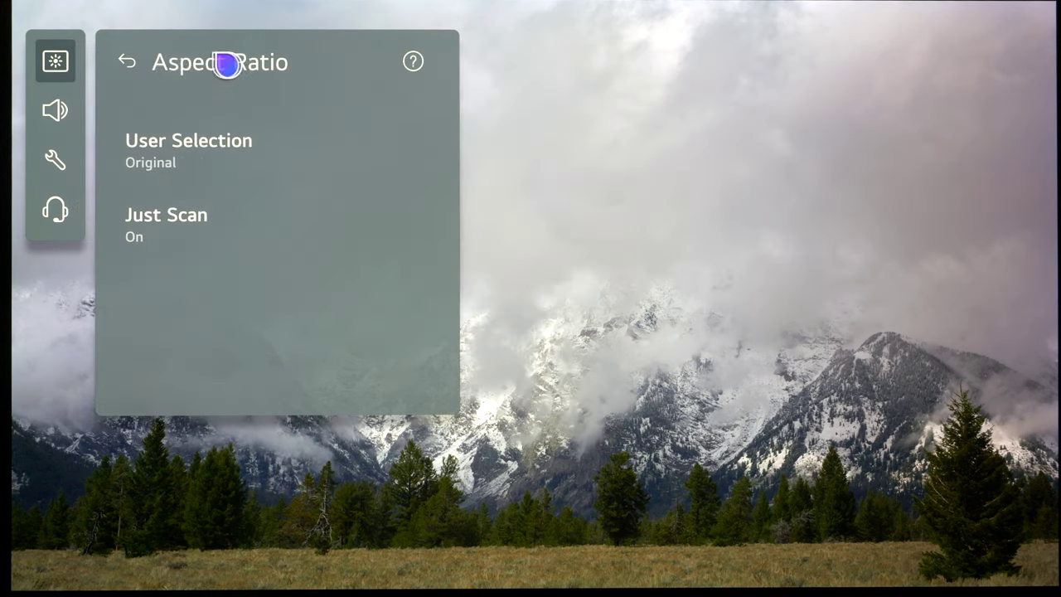
pyautogui.click(140, 69)
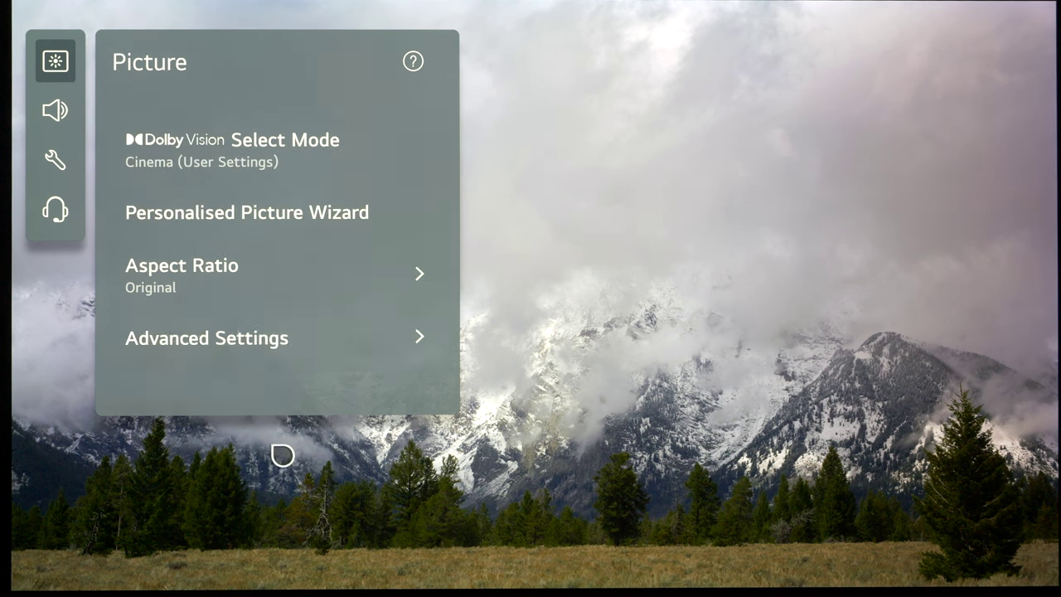
# Step: Review the brightness settings for Dolby Vision content, including Auto Dynamic Contrast, Expression Enhancer and Peak Brightness
pyautogui.click(208, 336)
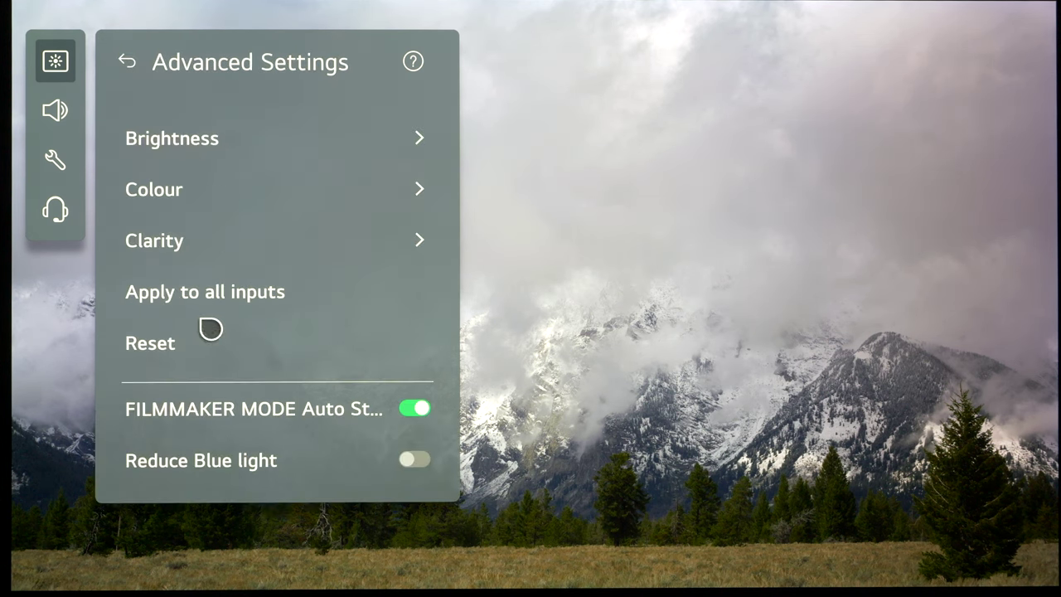
pyautogui.click(181, 161)
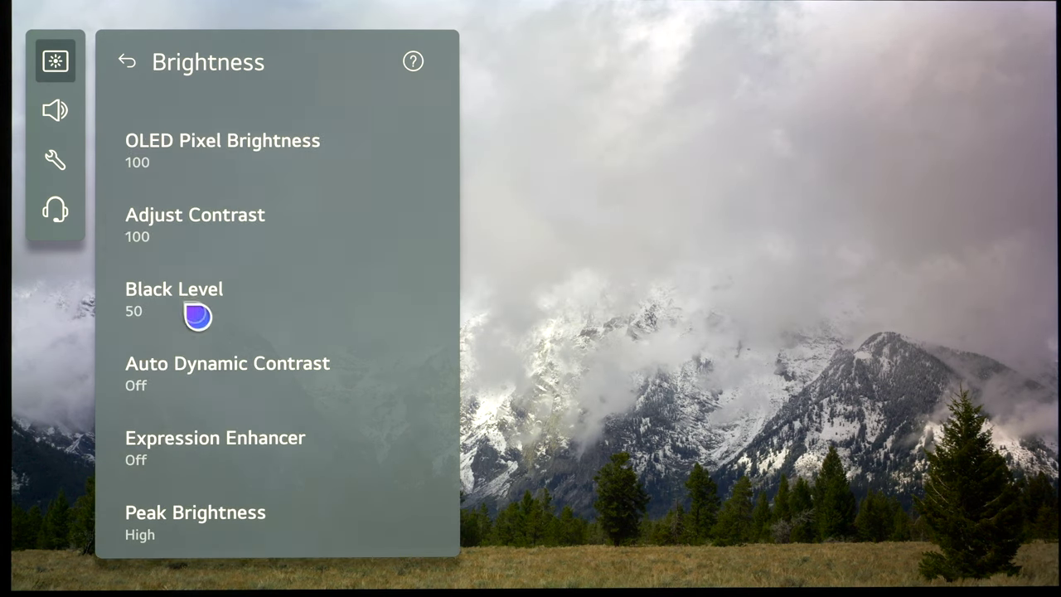
pyautogui.scroll(-2, 190, 340)
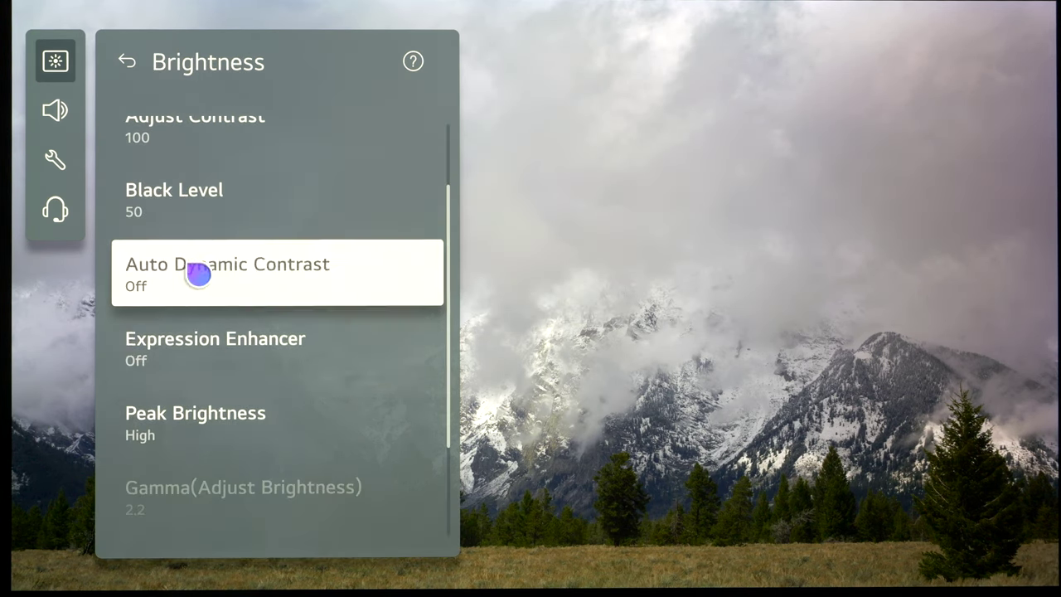
pyautogui.scroll(2, 215, 249)
pyautogui.scroll(-1, 240, 352)
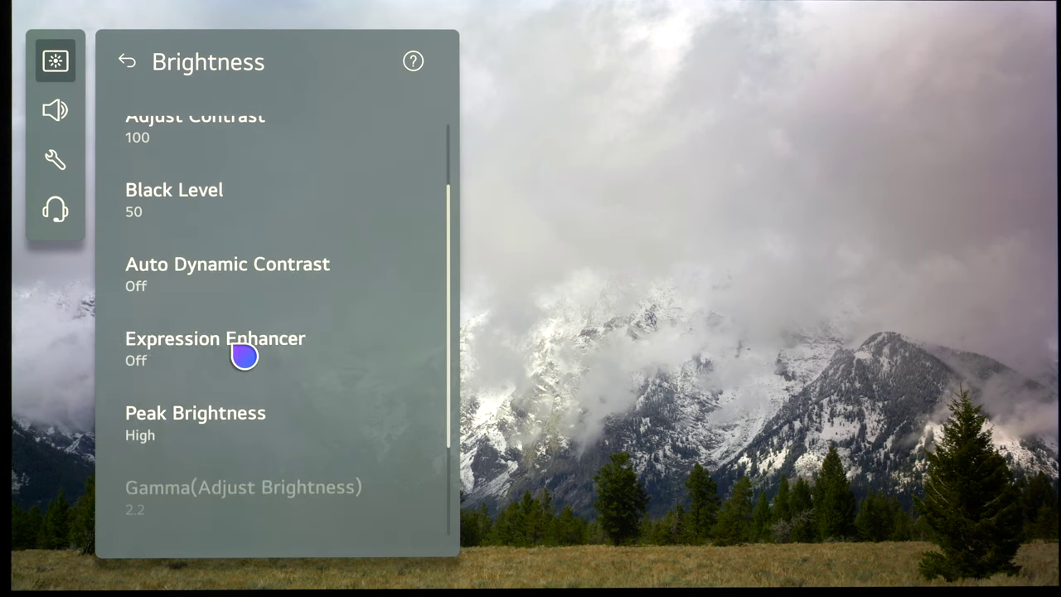
pyautogui.moveTo(201, 367)
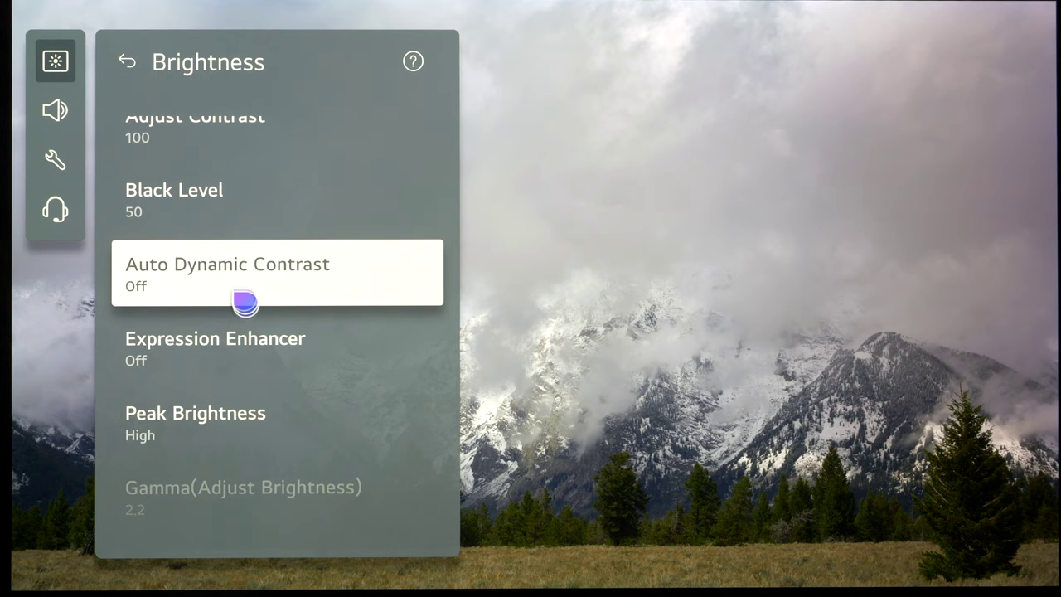
pyautogui.click(138, 71)
# Step: Review the clarity settings for Dolby Vision content and return to the main picture settings
pyautogui.moveTo(196, 209)
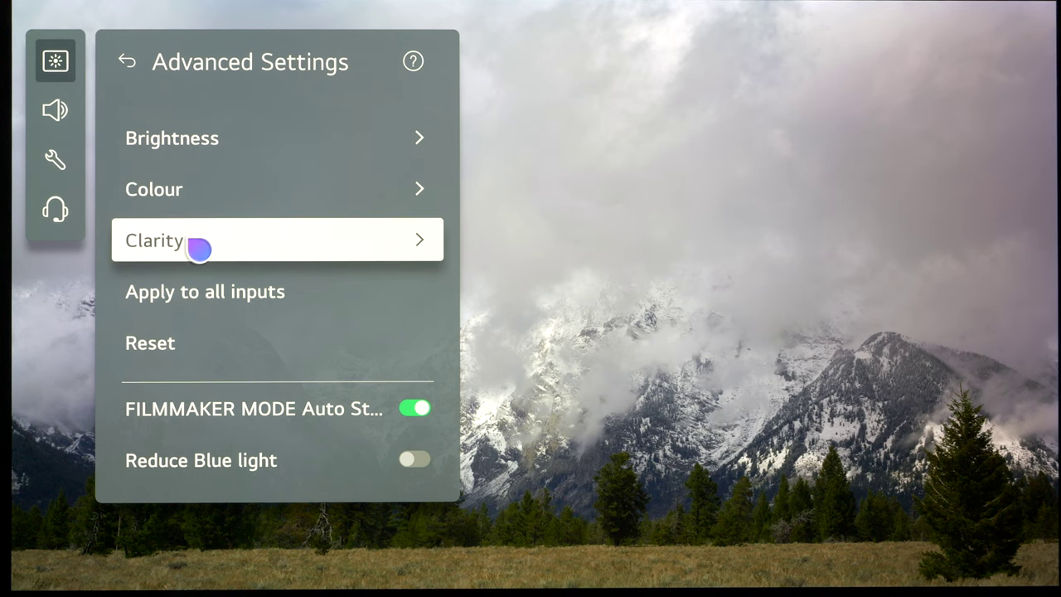
pyautogui.moveTo(186, 244)
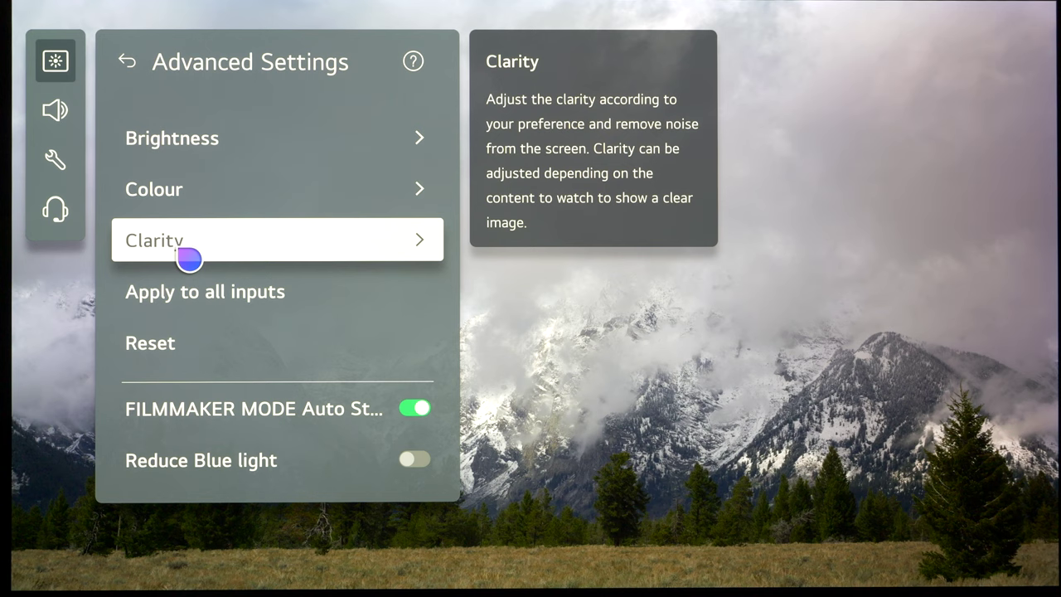
pyautogui.click(187, 258)
pyautogui.scroll(-2, 173, 265)
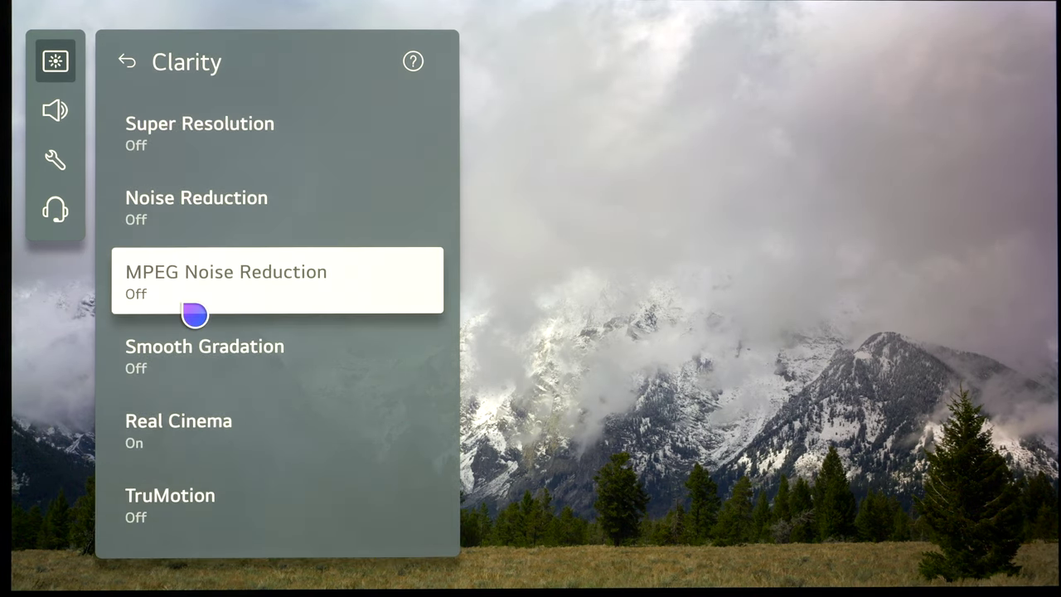
pyautogui.scroll(2, 173, 219)
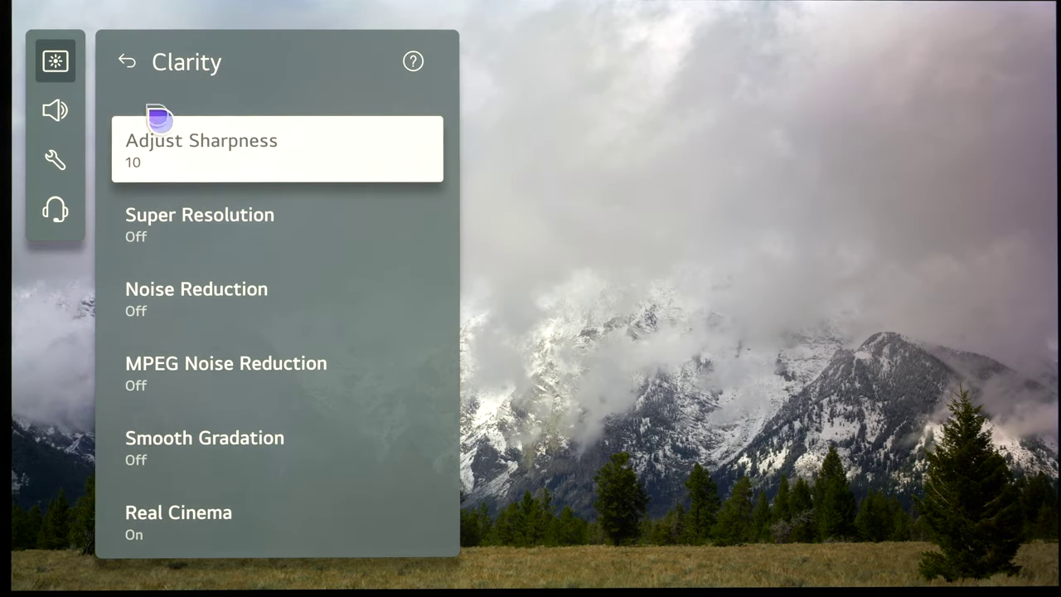
pyautogui.click(130, 70)
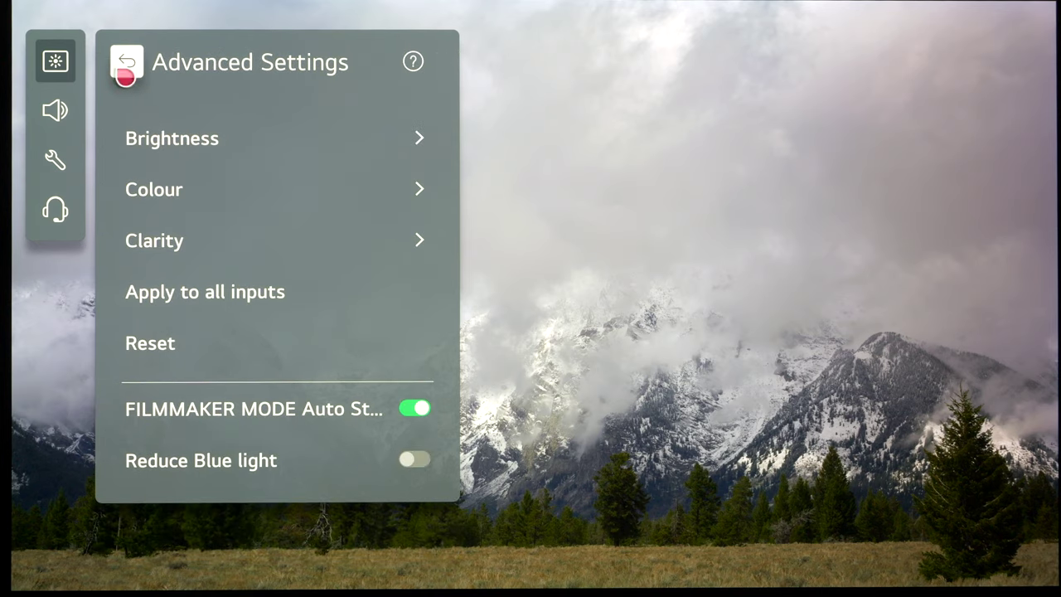
pyautogui.click(126, 68)
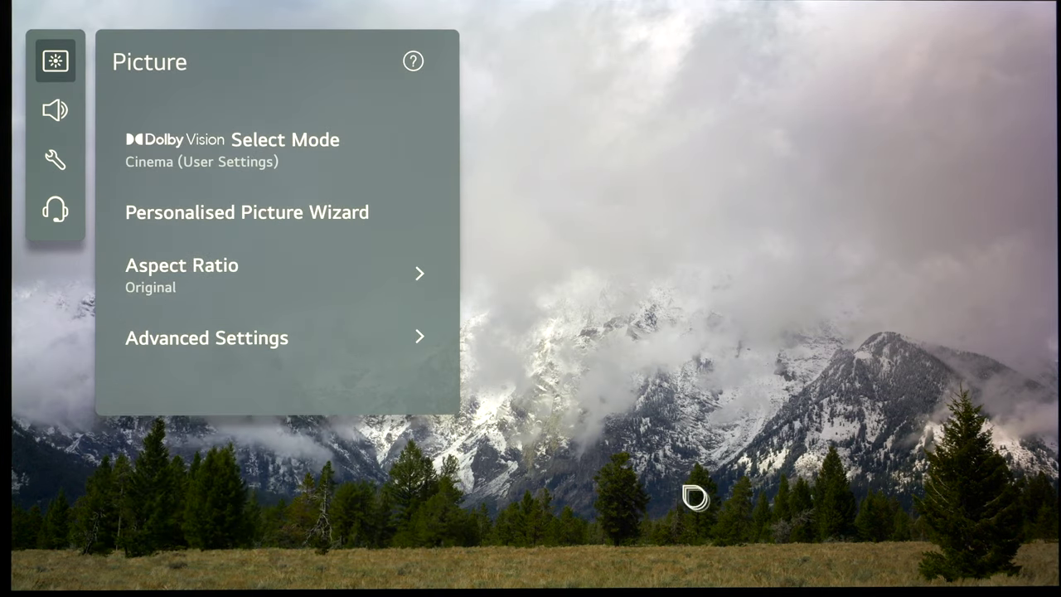